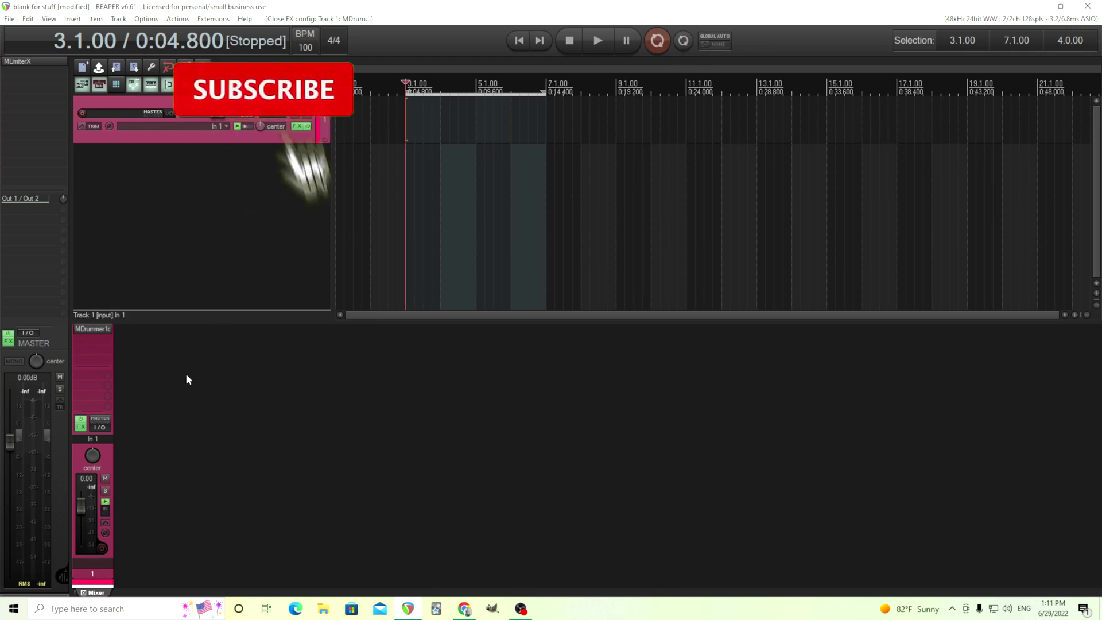
Open MDrummer1out on track 1, review its per-drum Mixer channels, then return to Quick setup
click(93, 328)
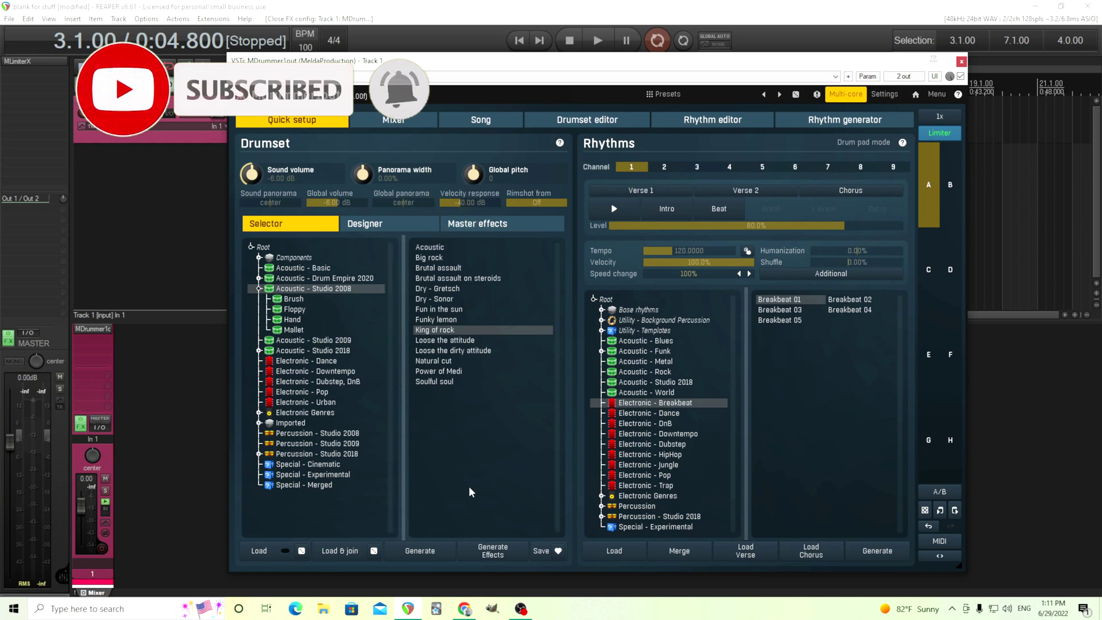
click(394, 121)
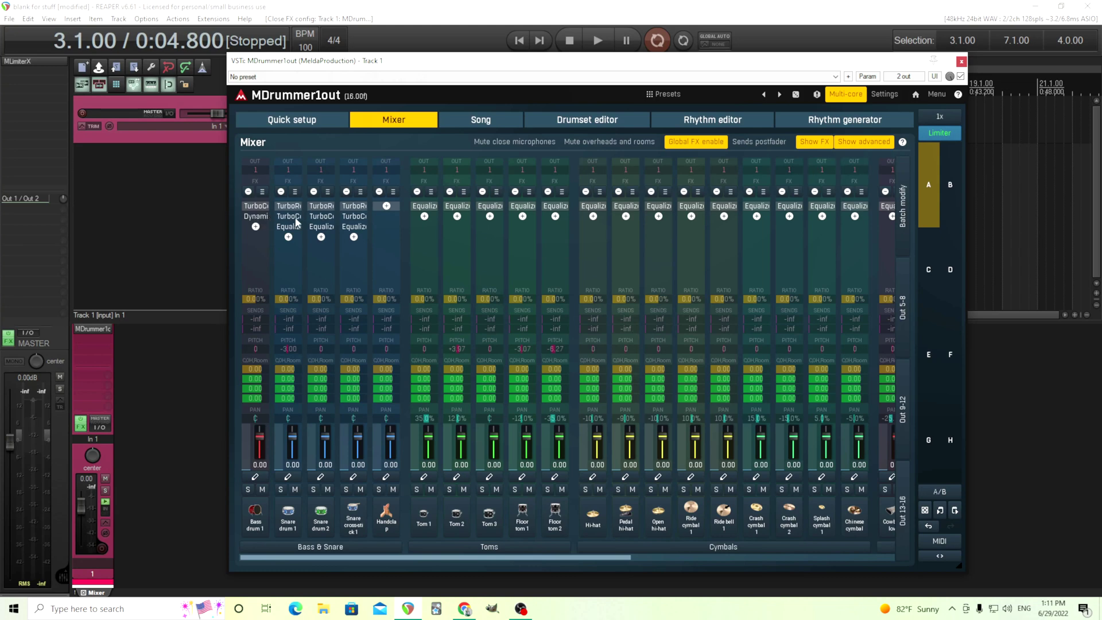
click(290, 122)
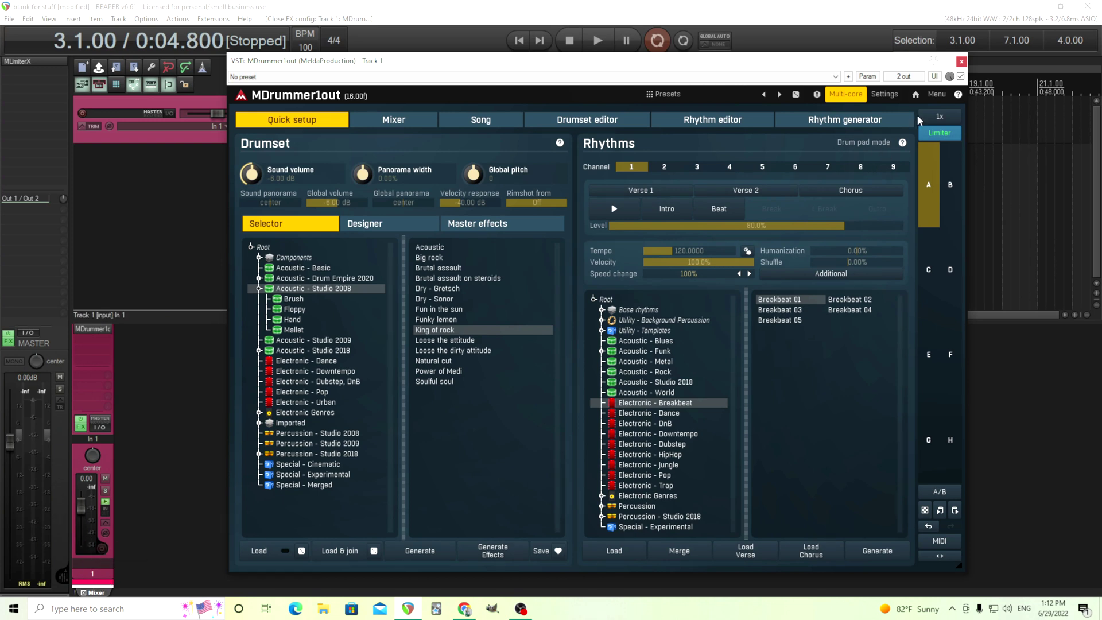
Close the plugin window and rename track 1 to 'mis'
click(961, 62)
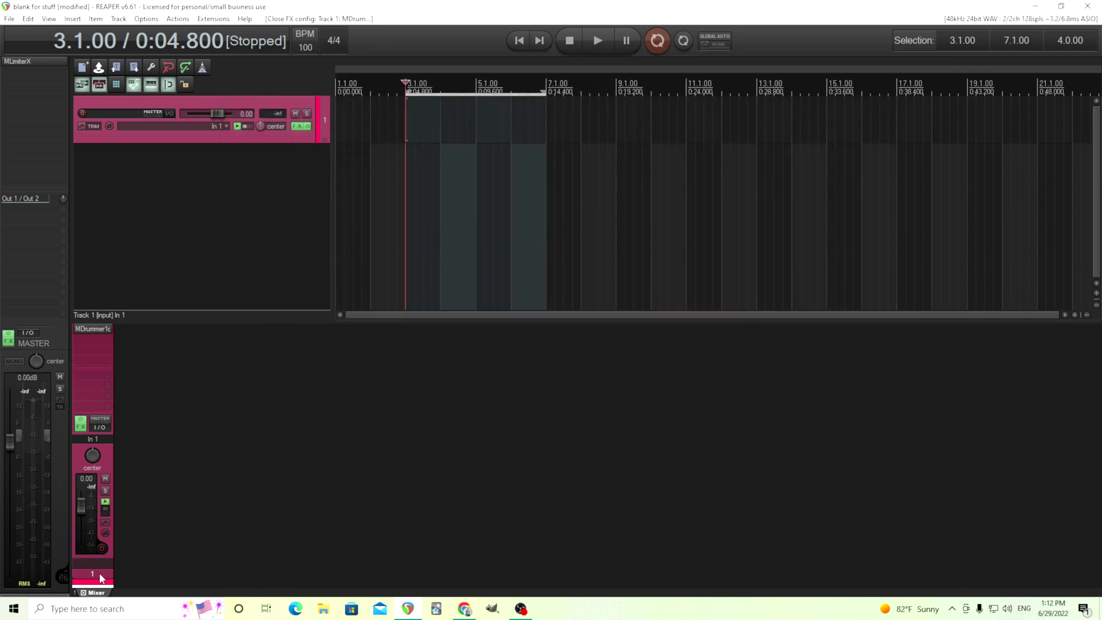
double_click(95, 567)
text(mis)
click(279, 559)
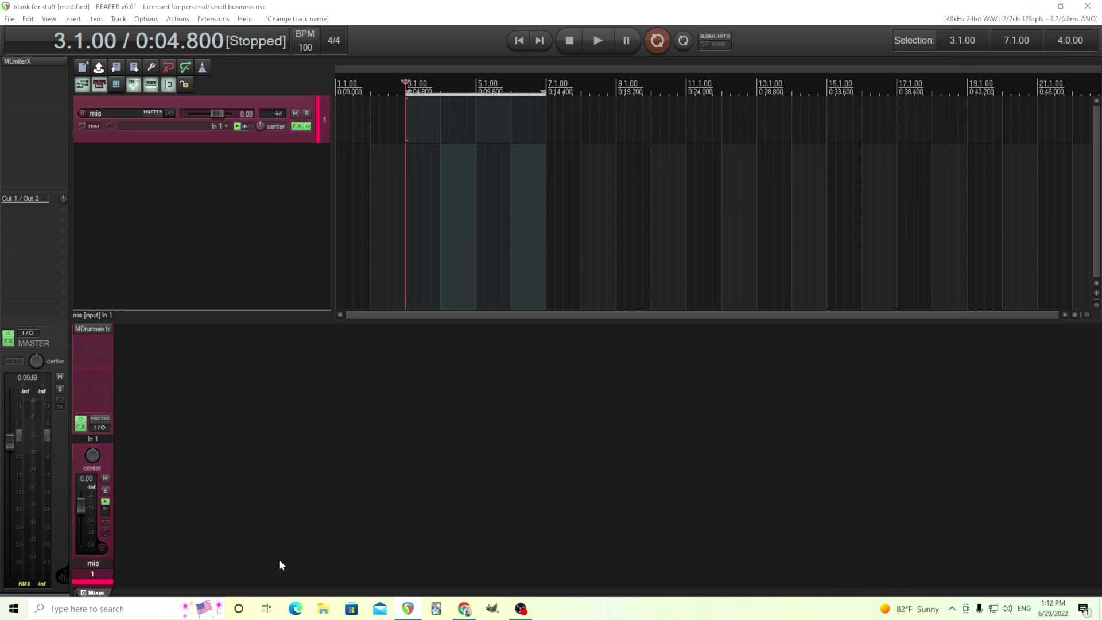
Audition the MDrummer1out rhythm on track mis, then close the plugin window
click(97, 335)
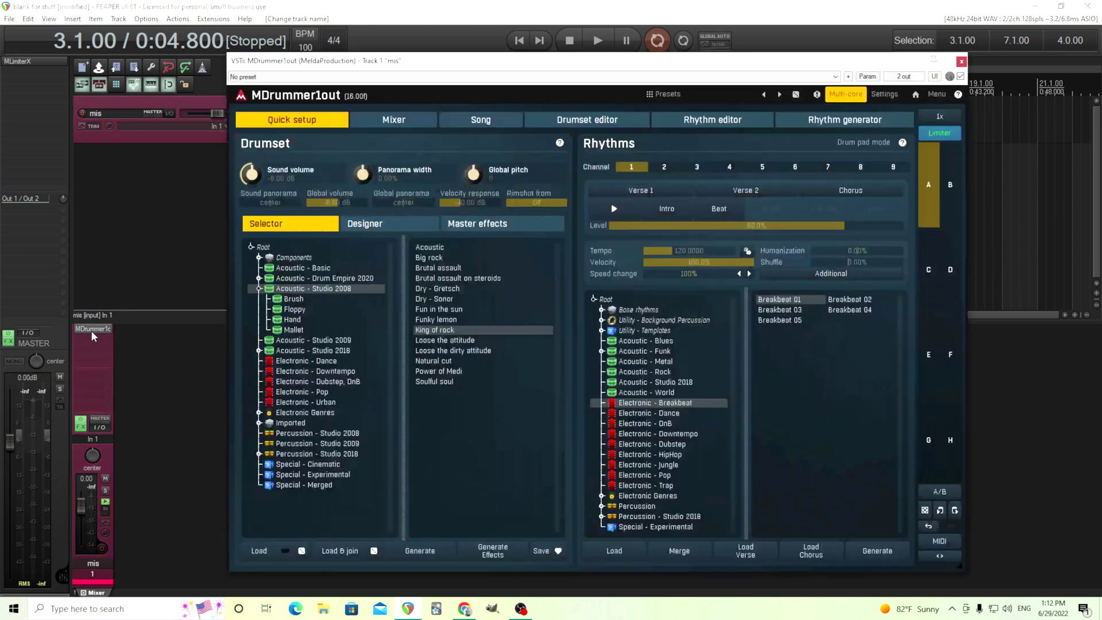
click(614, 209)
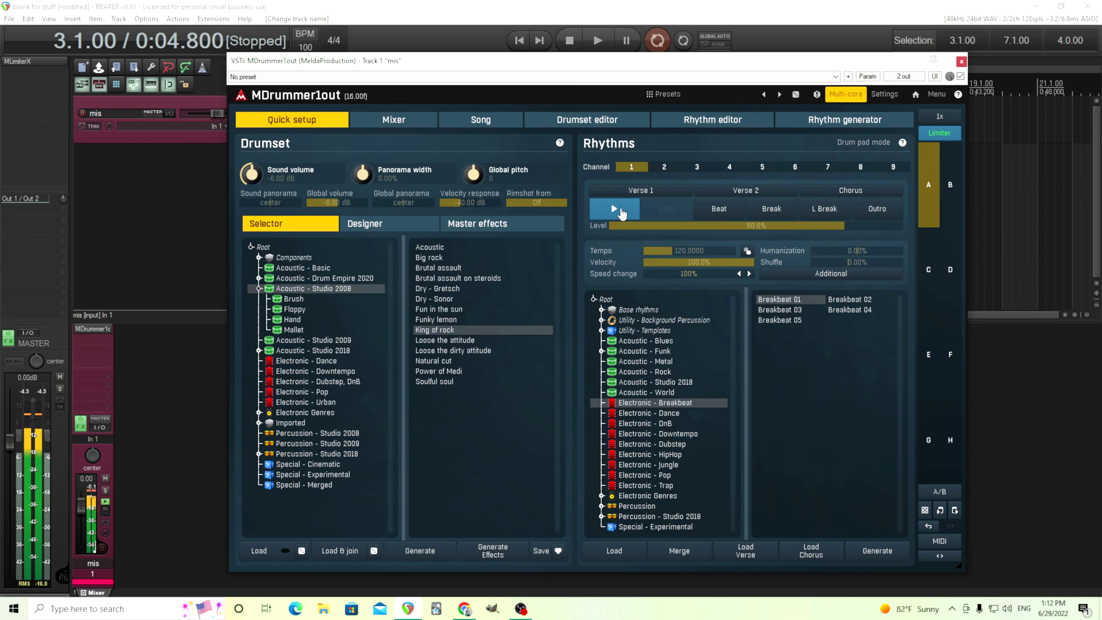
click(615, 210)
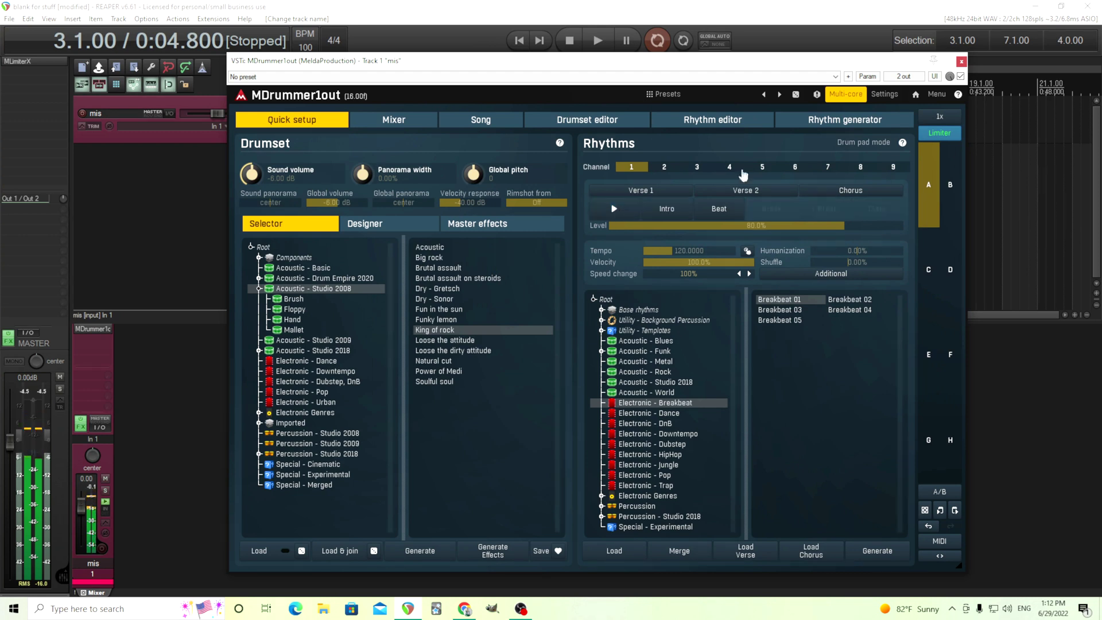
click(961, 62)
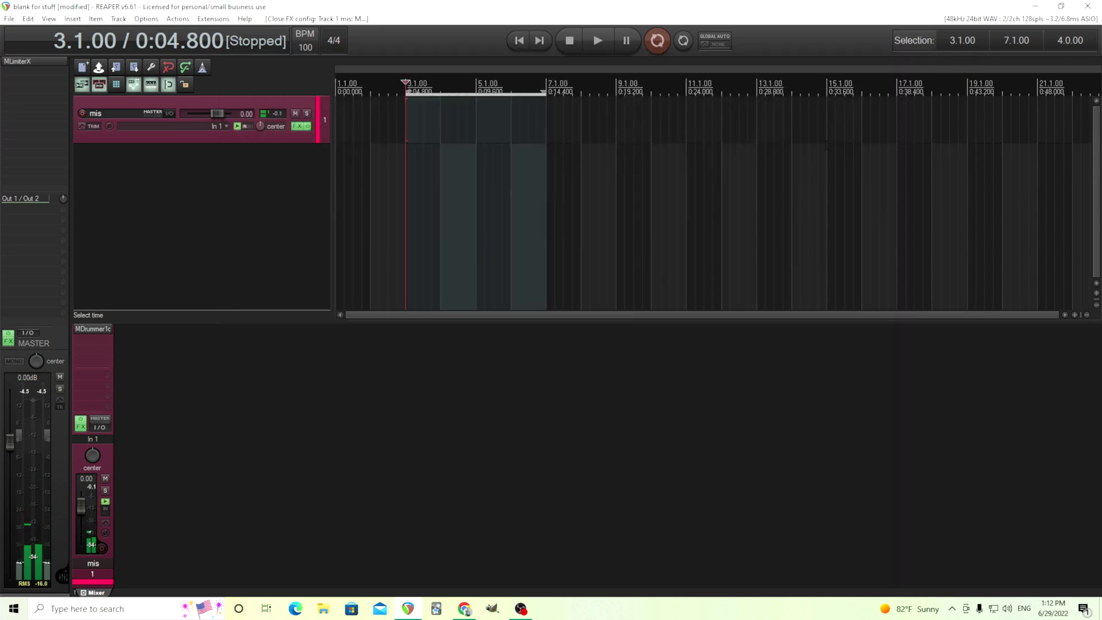
Insert VSTi MDrummer16out on a new track and accept building its sixteen routed output tracks
click(81, 20)
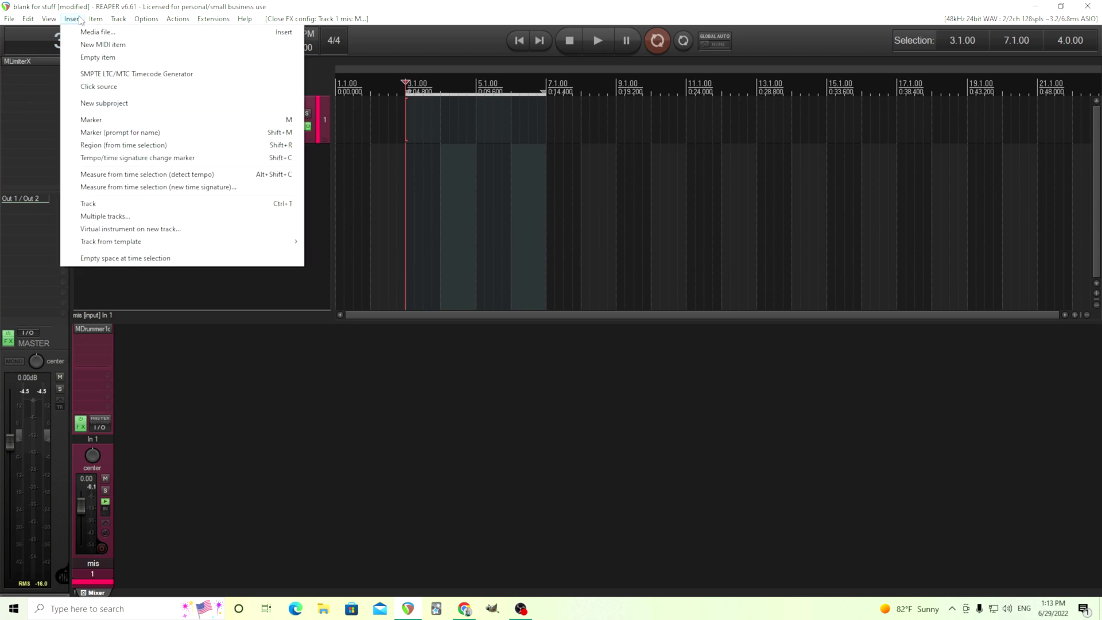
click(180, 229)
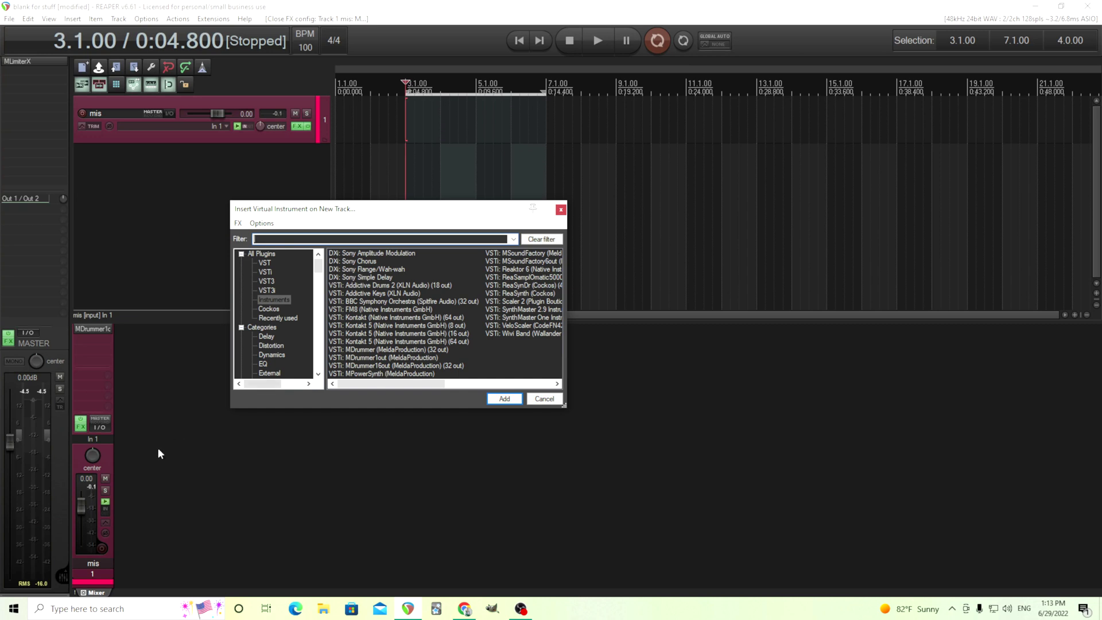
click(386, 367)
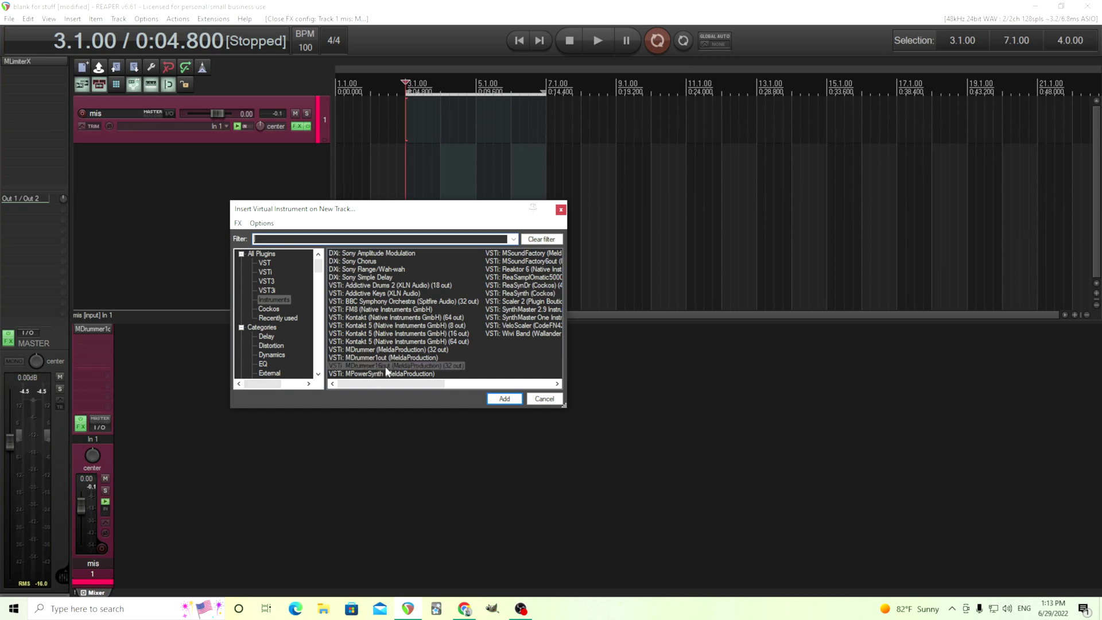
click(500, 401)
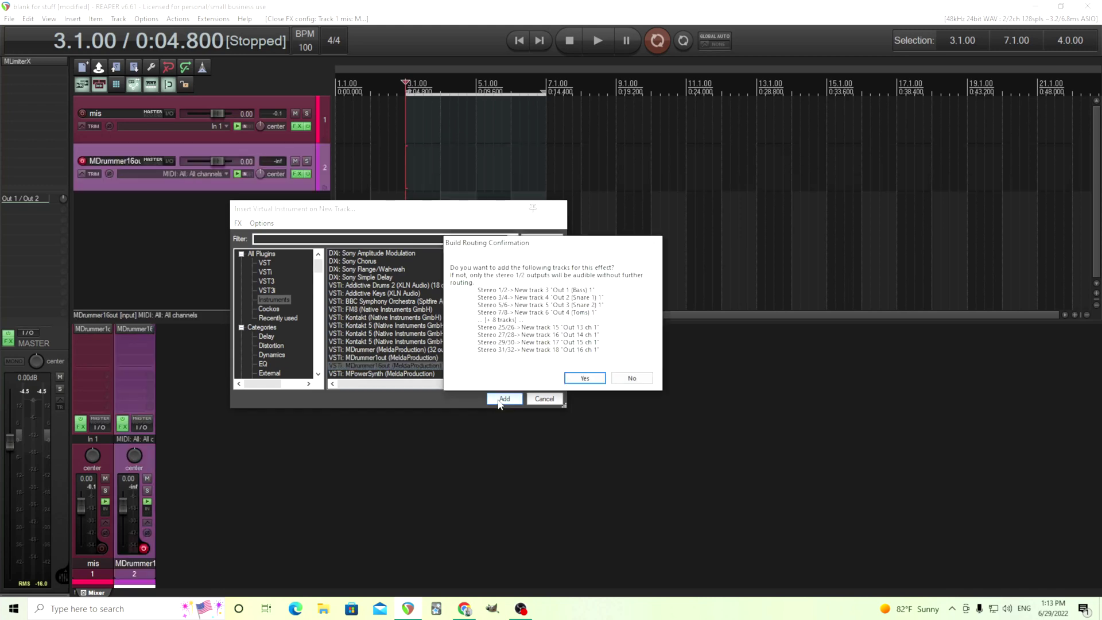
click(583, 378)
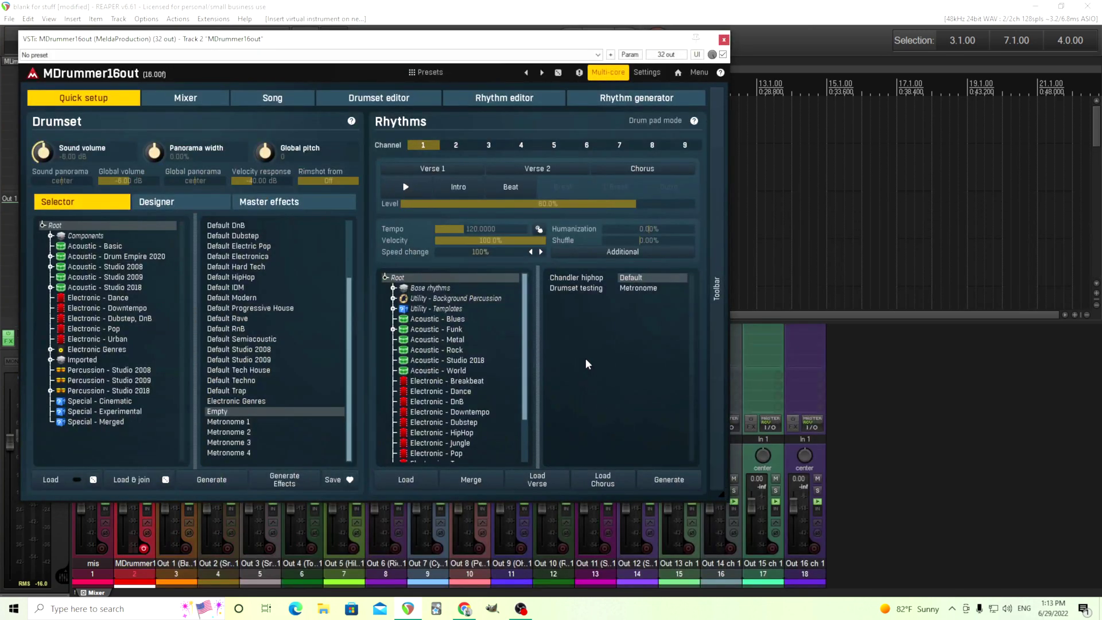
Close the MDrummer16out window and browse the output tracks from Out 1 (Bass) downward
drag(541, 47, 757, 79)
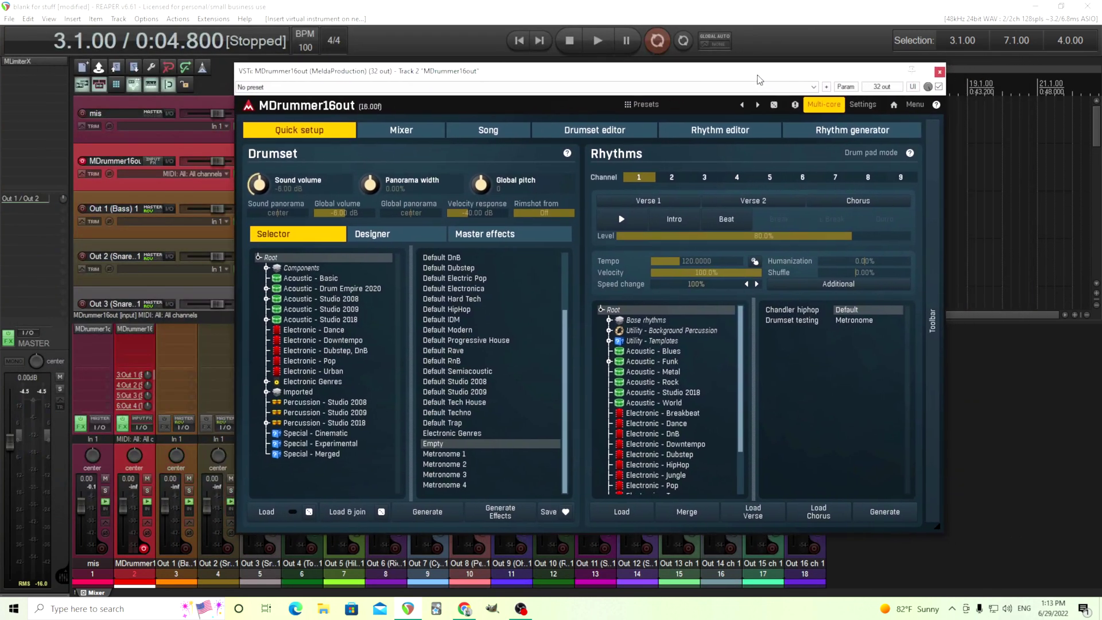
click(941, 72)
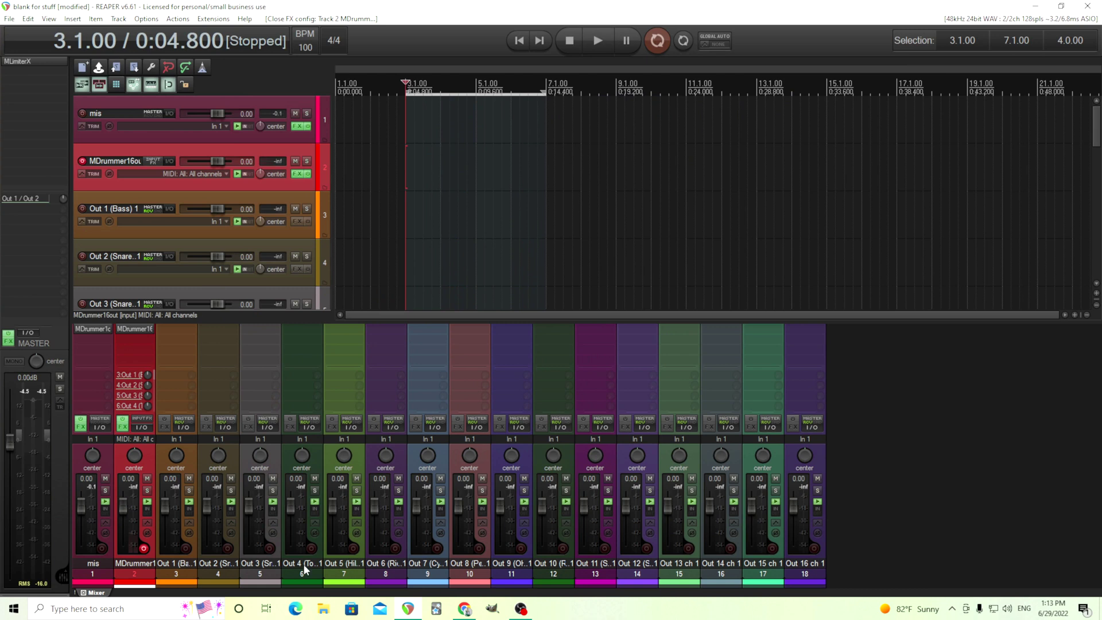
click(177, 568)
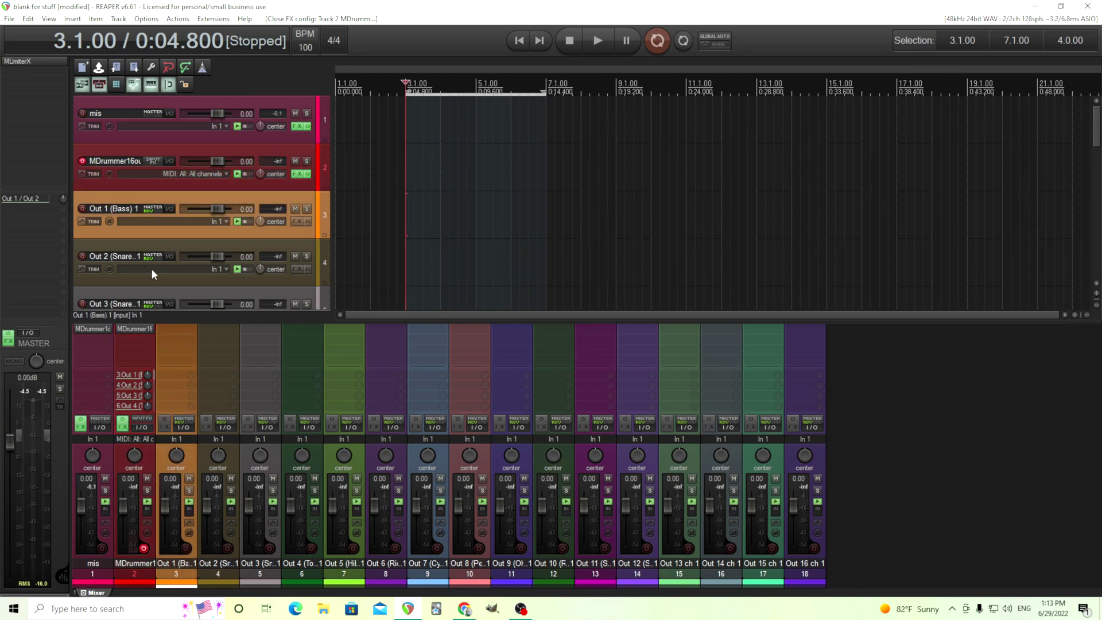
scroll(151, 268, down, 1)
scroll(139, 271, down, 1)
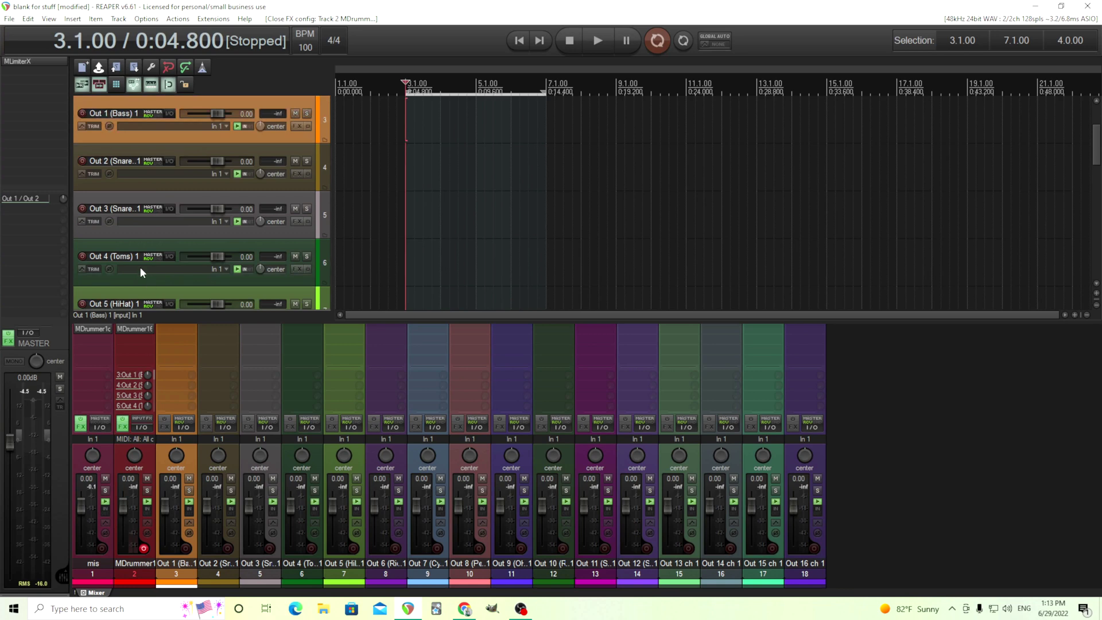
scroll(136, 268, down, 2)
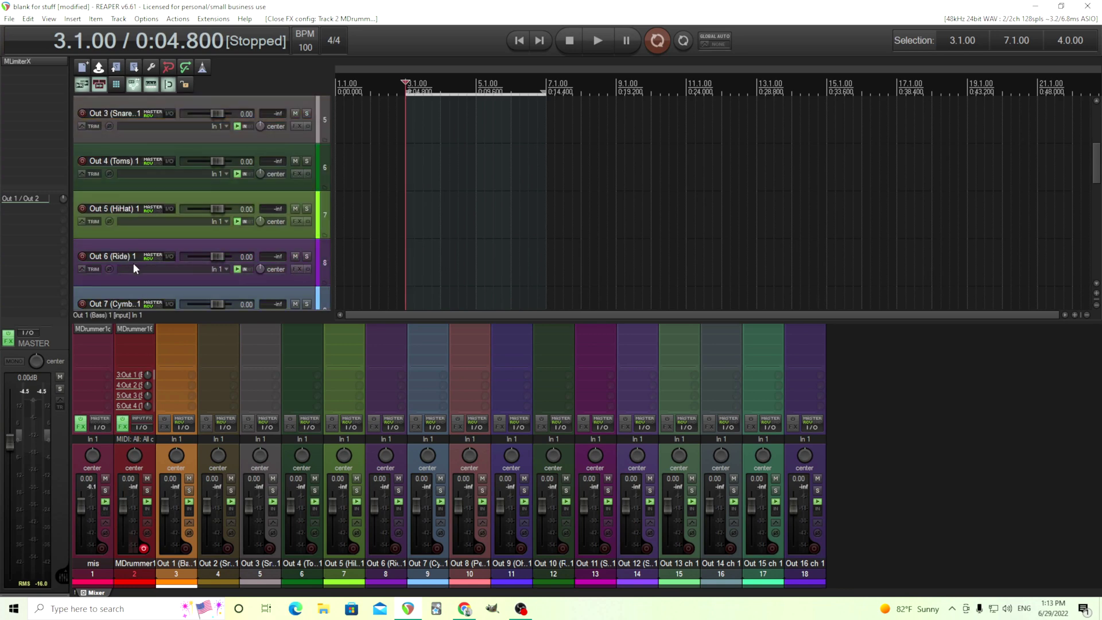
scroll(135, 269, down, 5)
scroll(137, 285, down, 3)
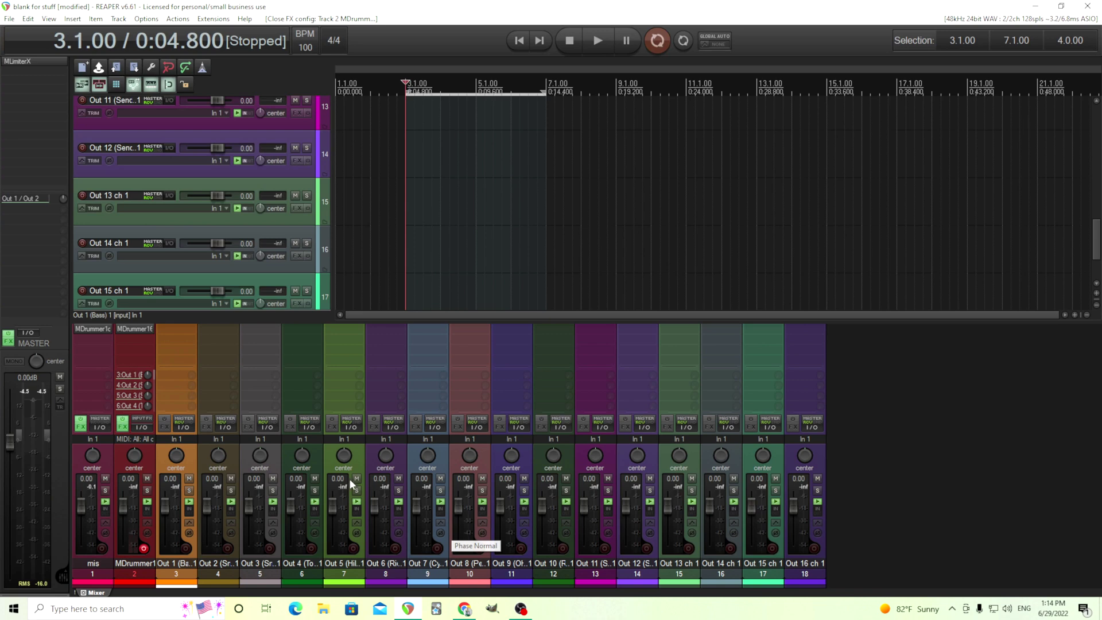
Toggle record arm on the MDrummer16out track and open its plugin with the side toolbar expanded
click(144, 548)
click(132, 328)
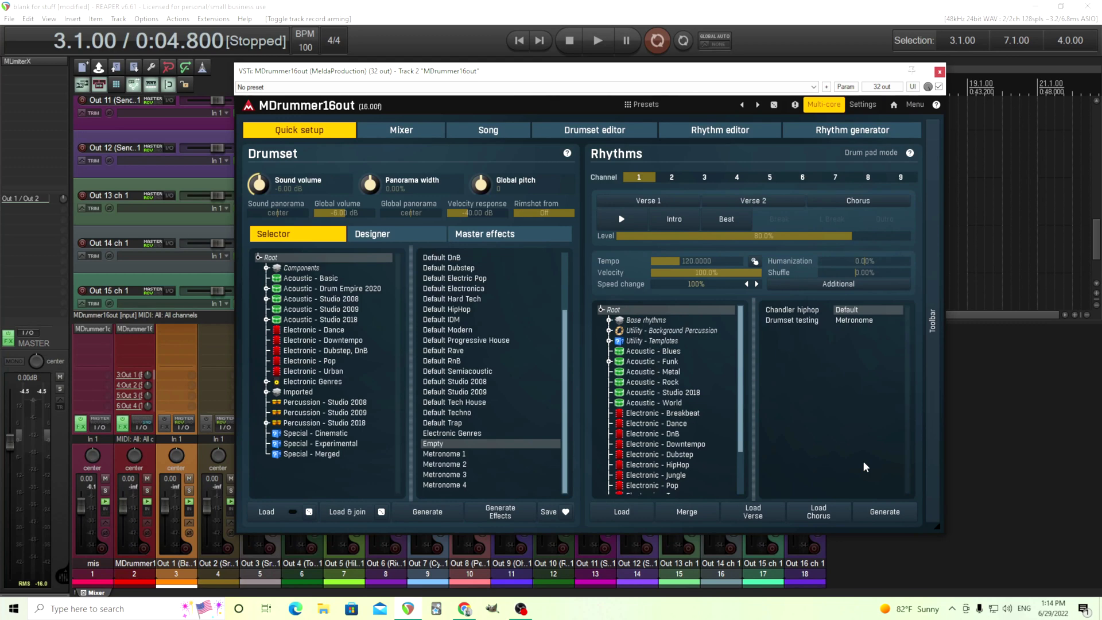
click(930, 427)
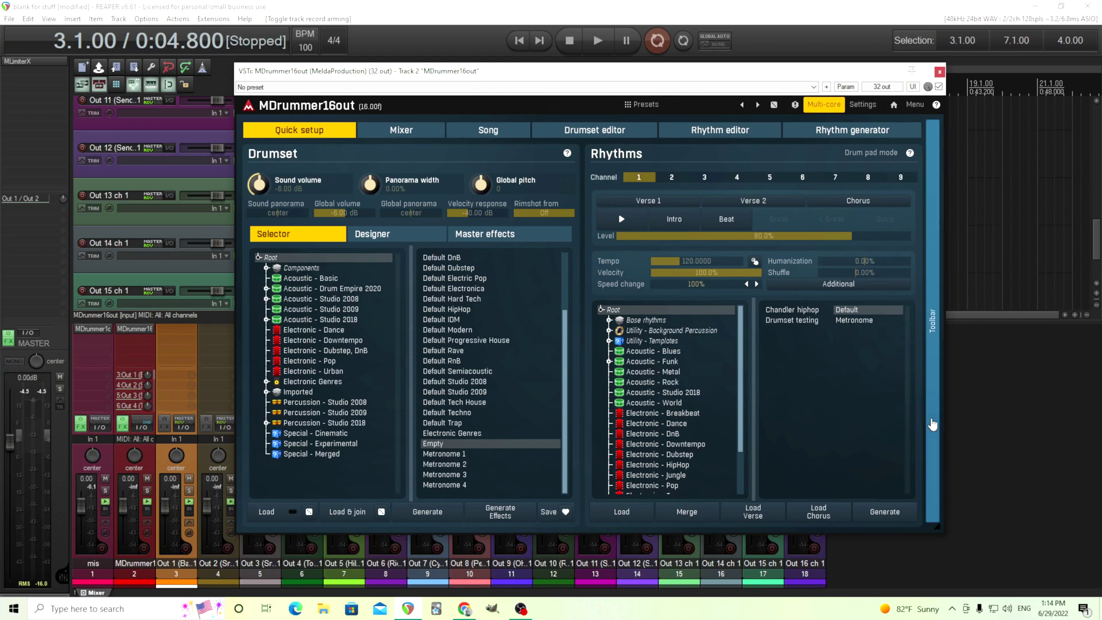
Play and stop the Verse 1 rhythm in MDrummer1out on track mis, then close it
click(91, 329)
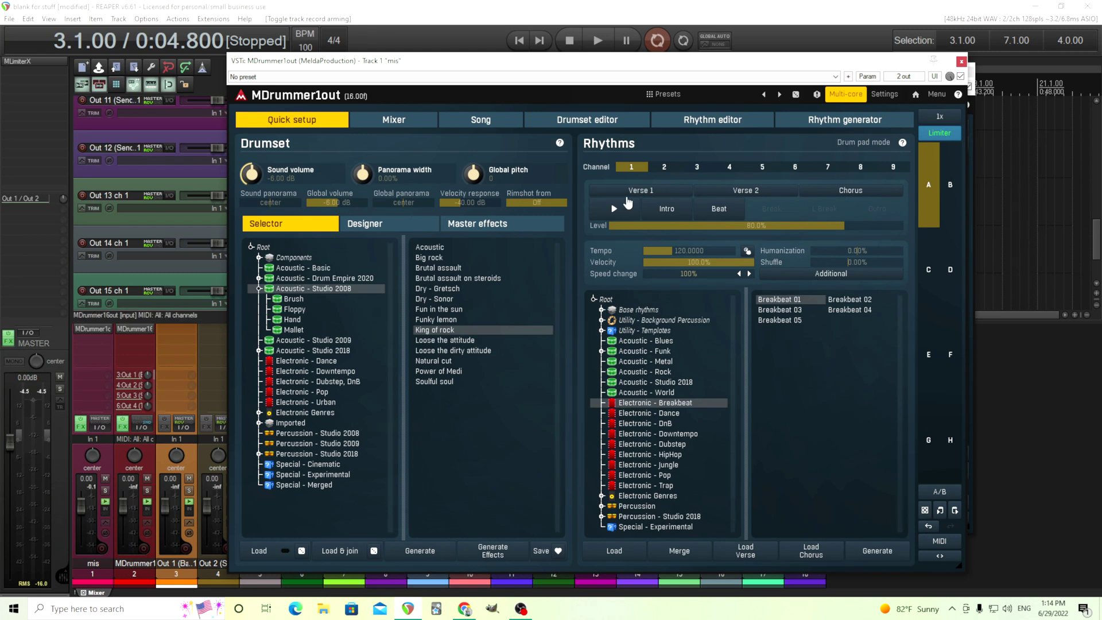
click(614, 209)
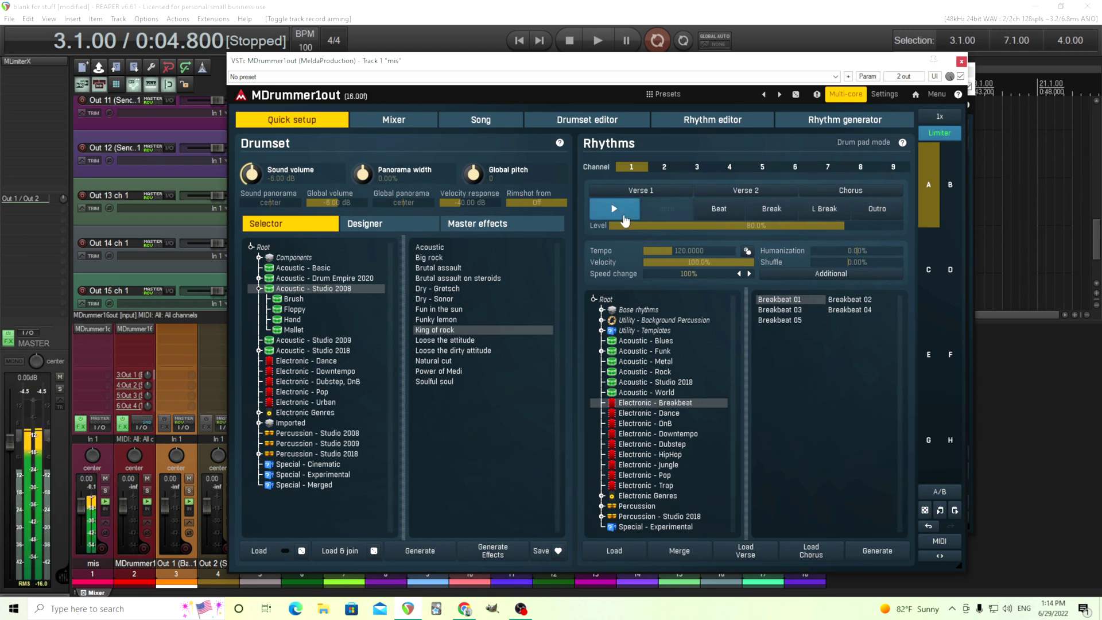
click(625, 218)
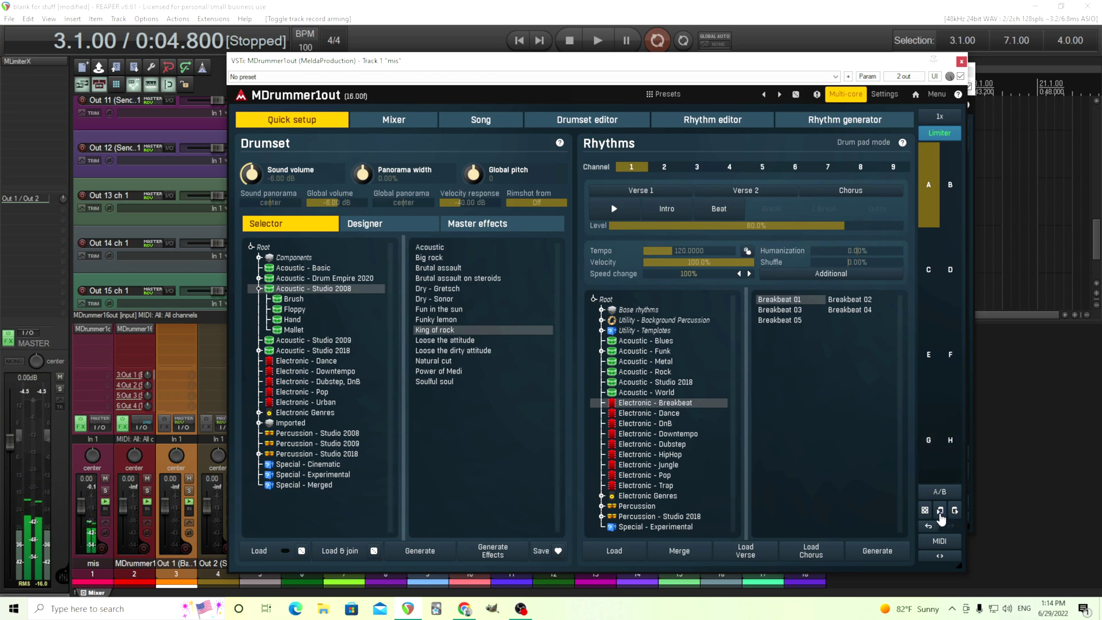
click(961, 61)
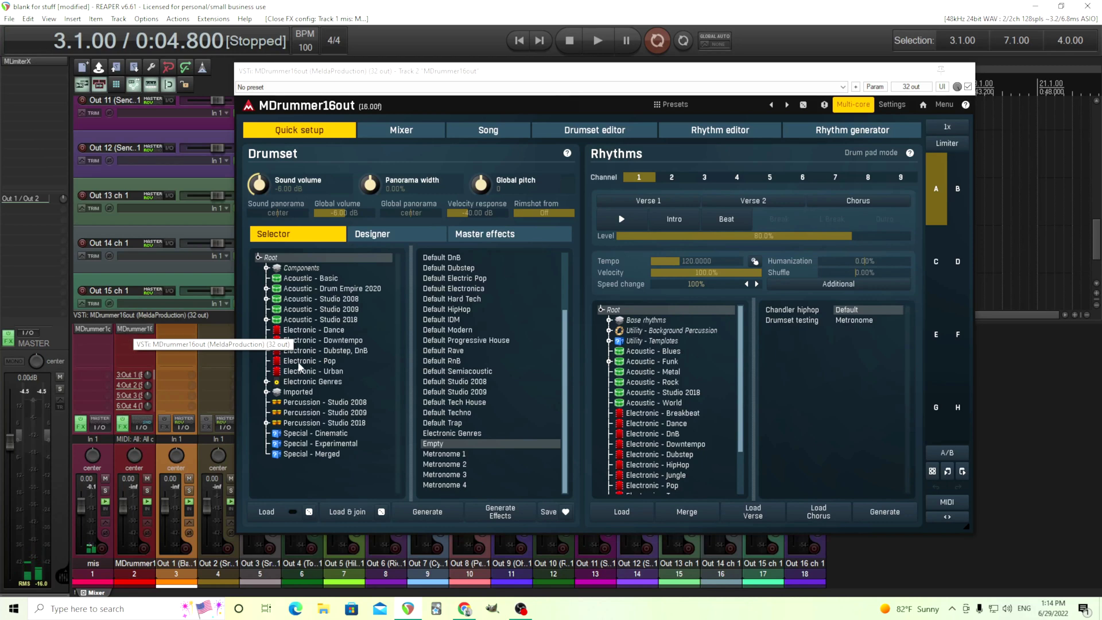
Play and stop the rhythm through MDrummer16out, then close its window
click(962, 471)
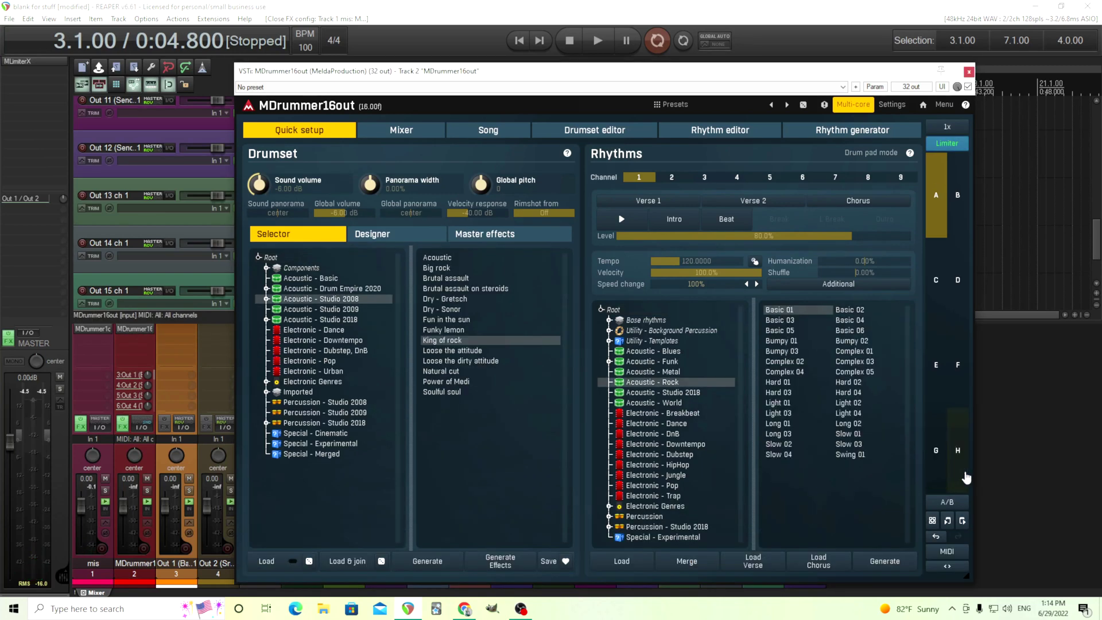
click(629, 224)
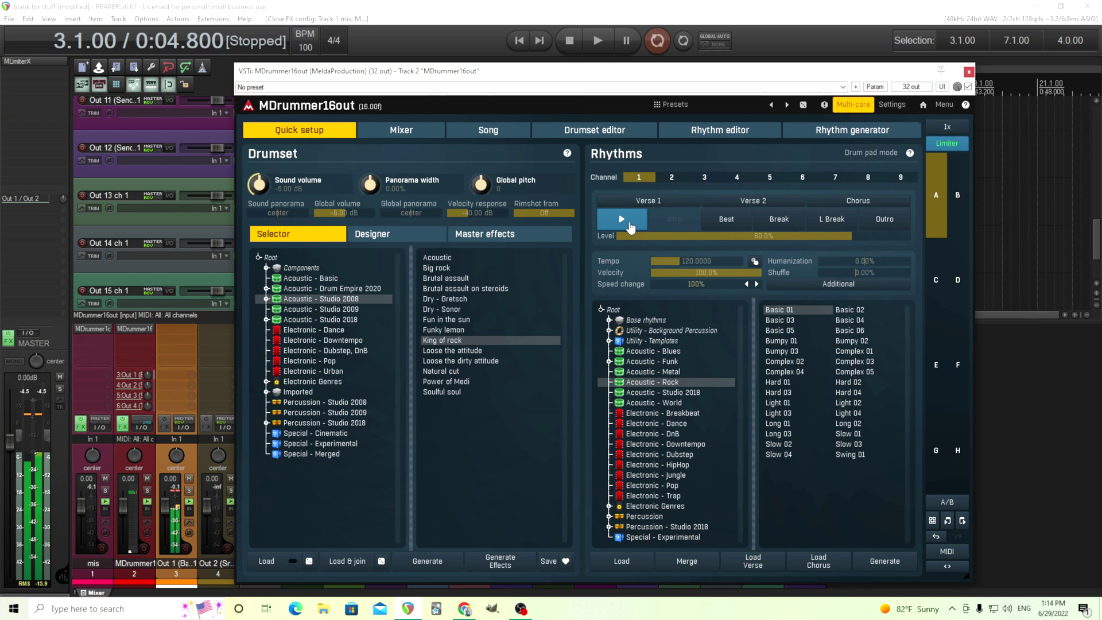
click(628, 226)
click(969, 72)
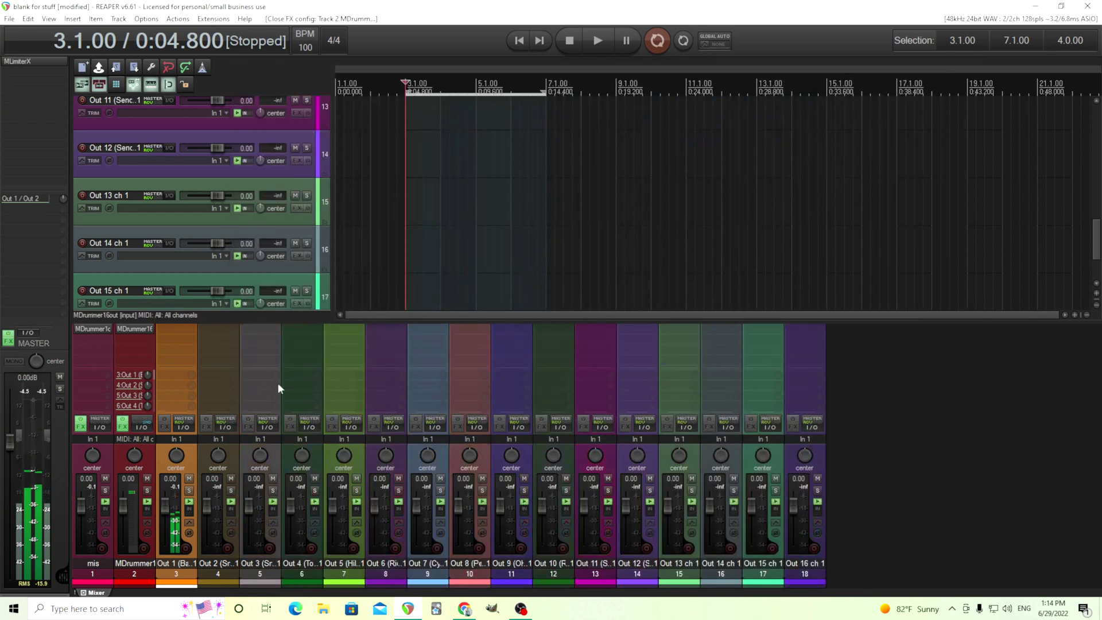
Delete the 'mis' track so MDrummer16out becomes track 1
click(100, 571)
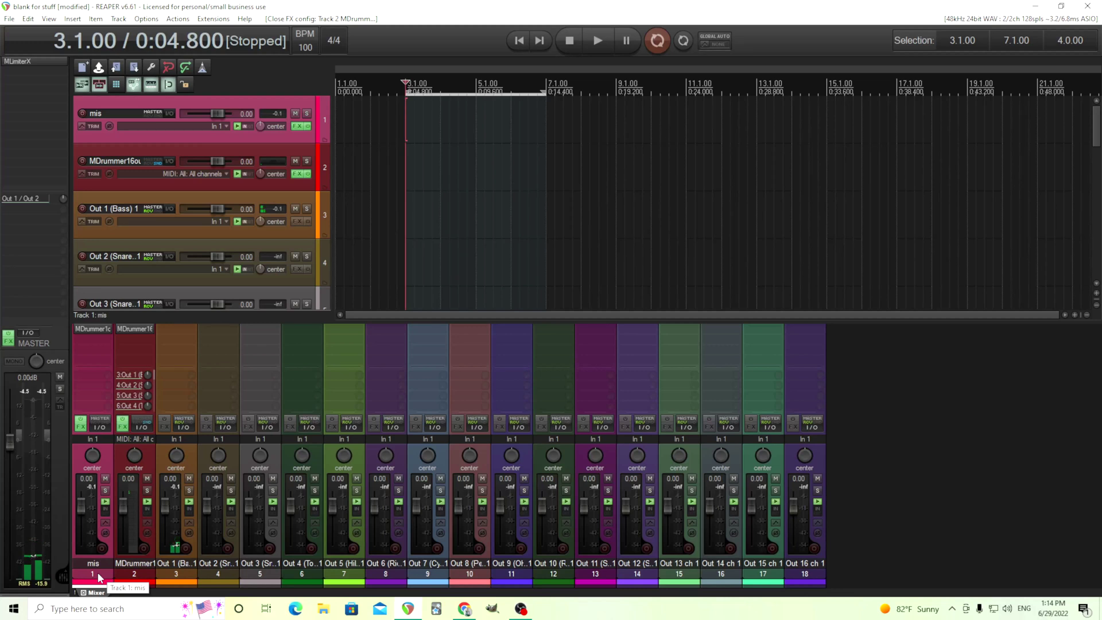
key(Delete)
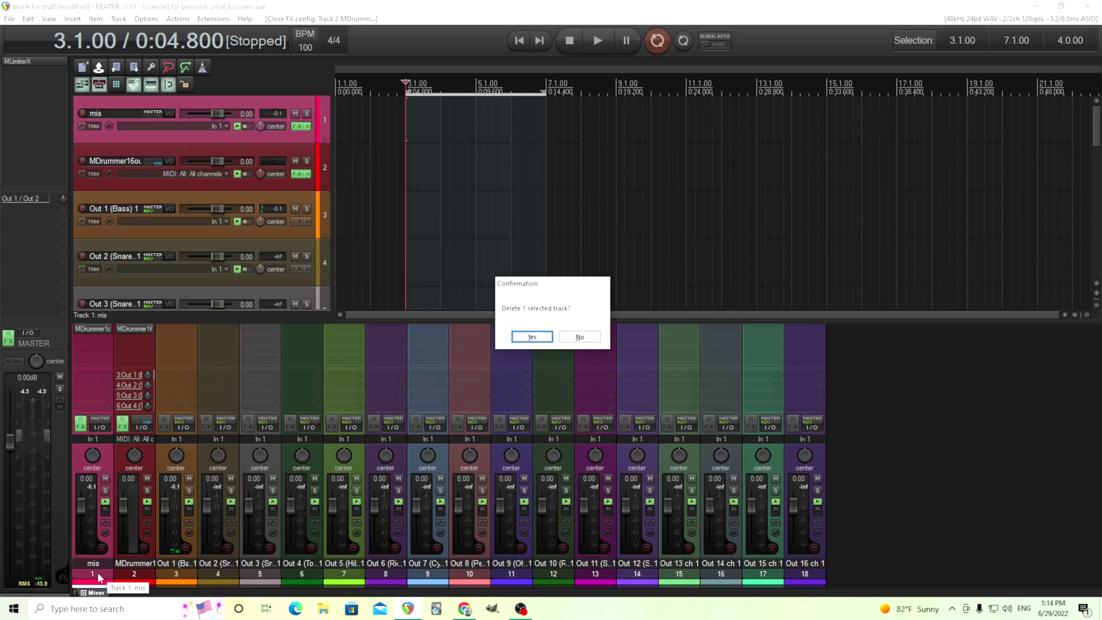
click(531, 337)
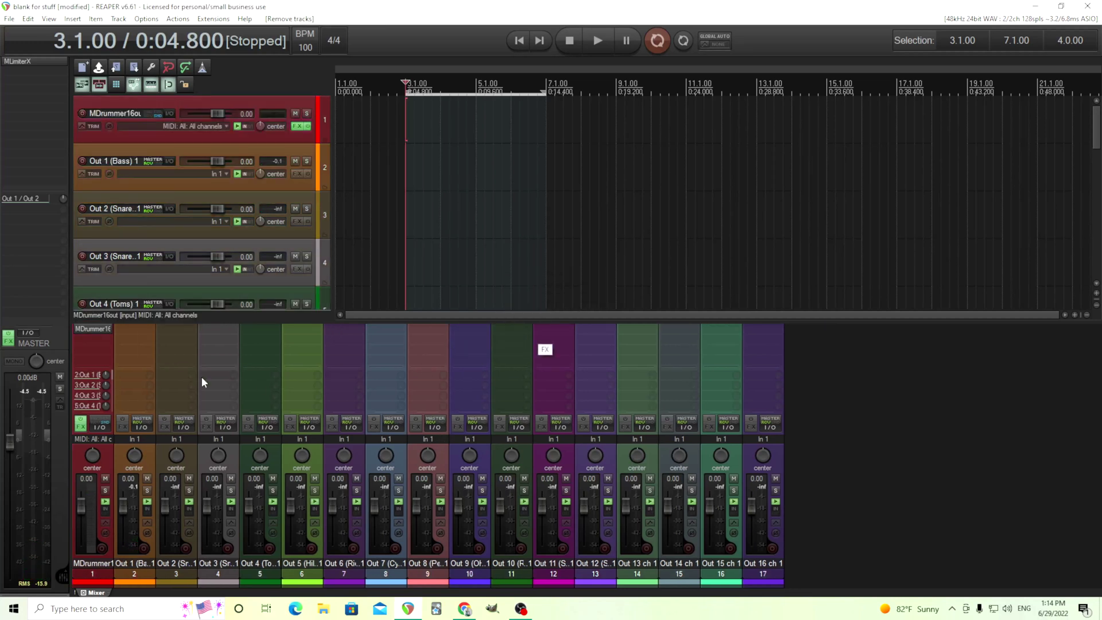
Reopen MDrummer16out, reposition its window, and briefly preview the drum rhythm
click(92, 329)
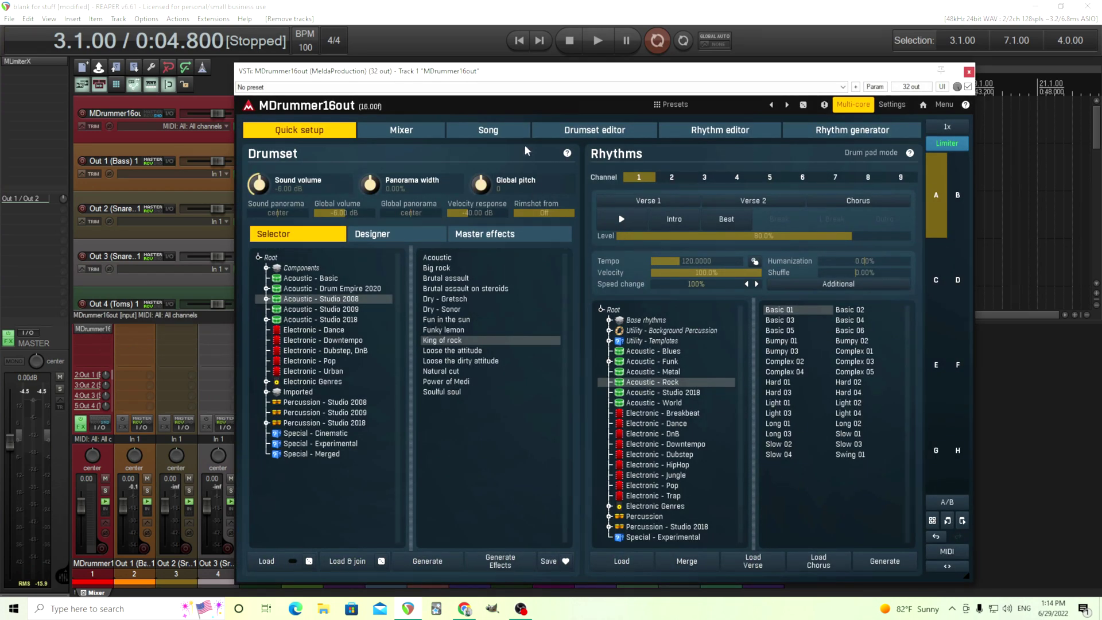
drag(517, 79, 707, 67)
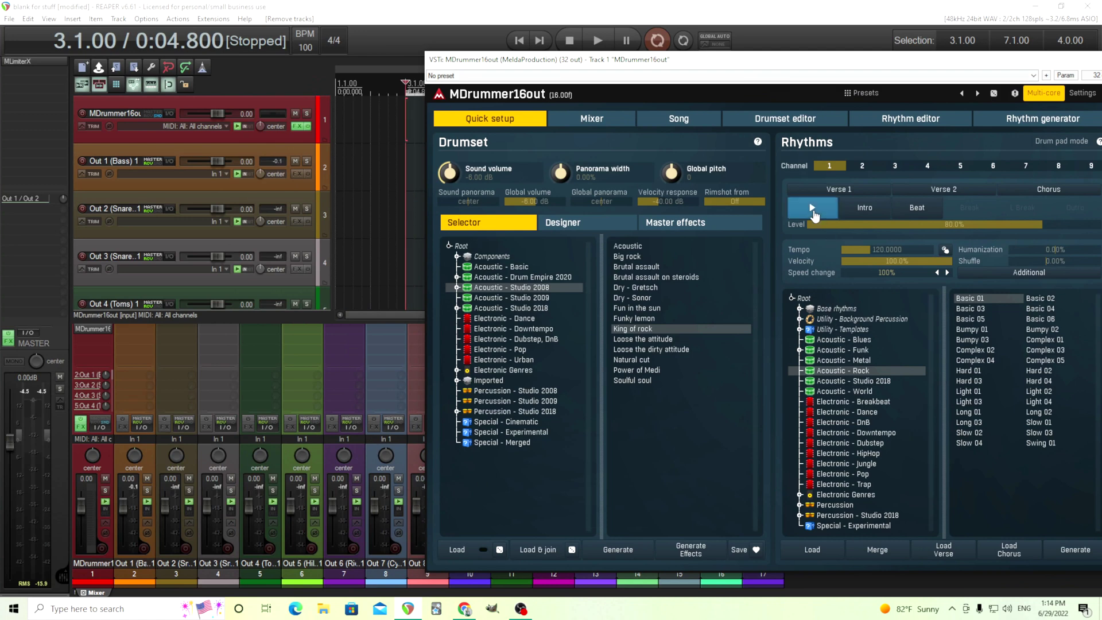
click(813, 211)
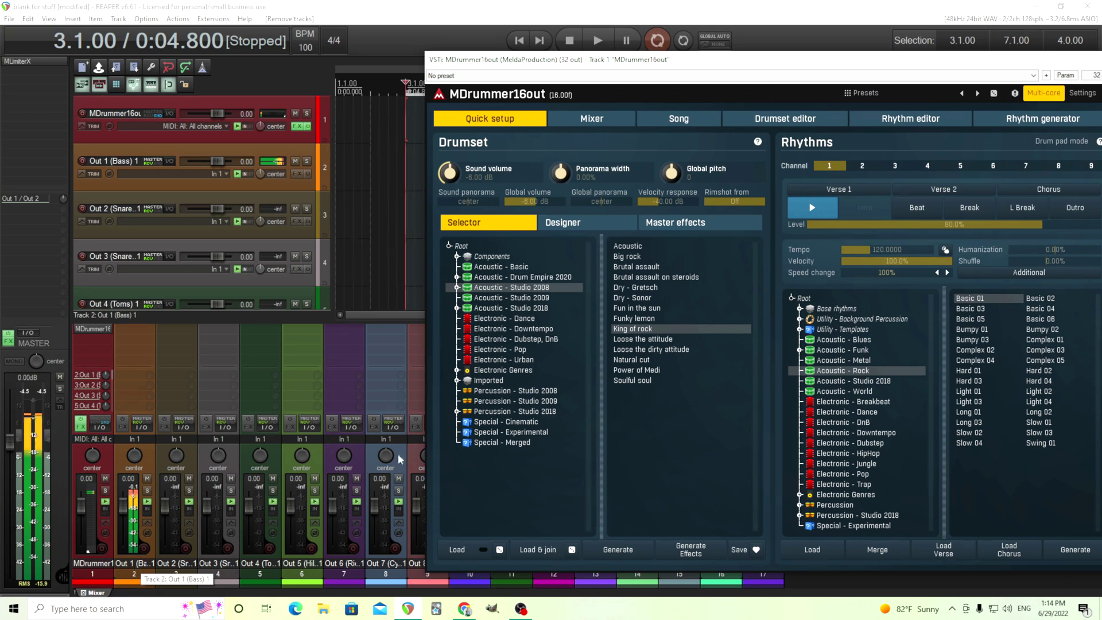
click(812, 209)
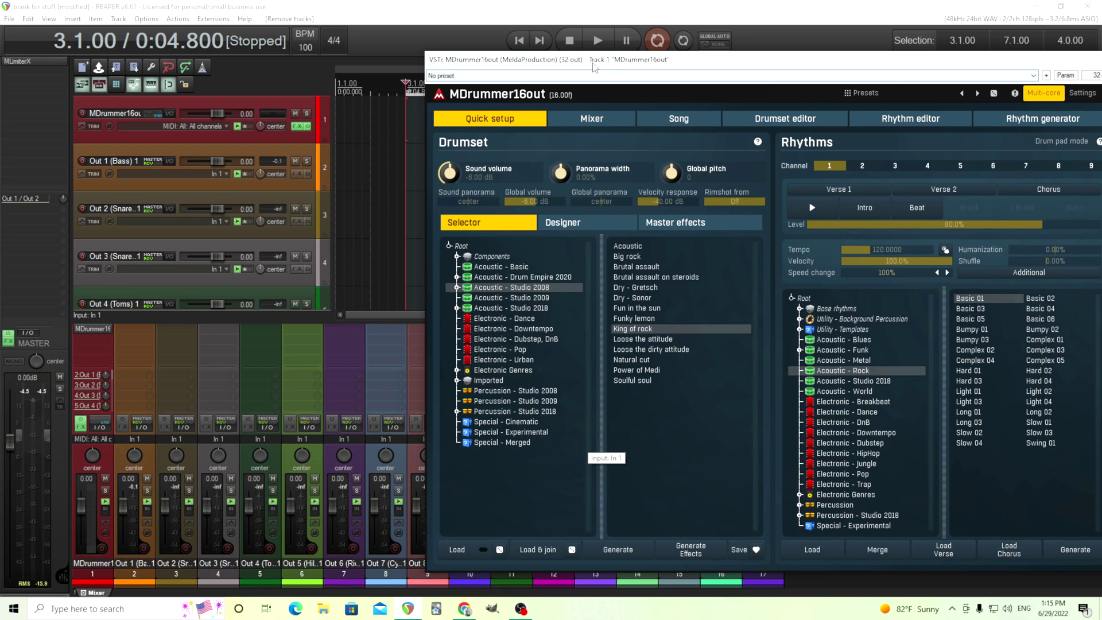
drag(594, 67, 522, 69)
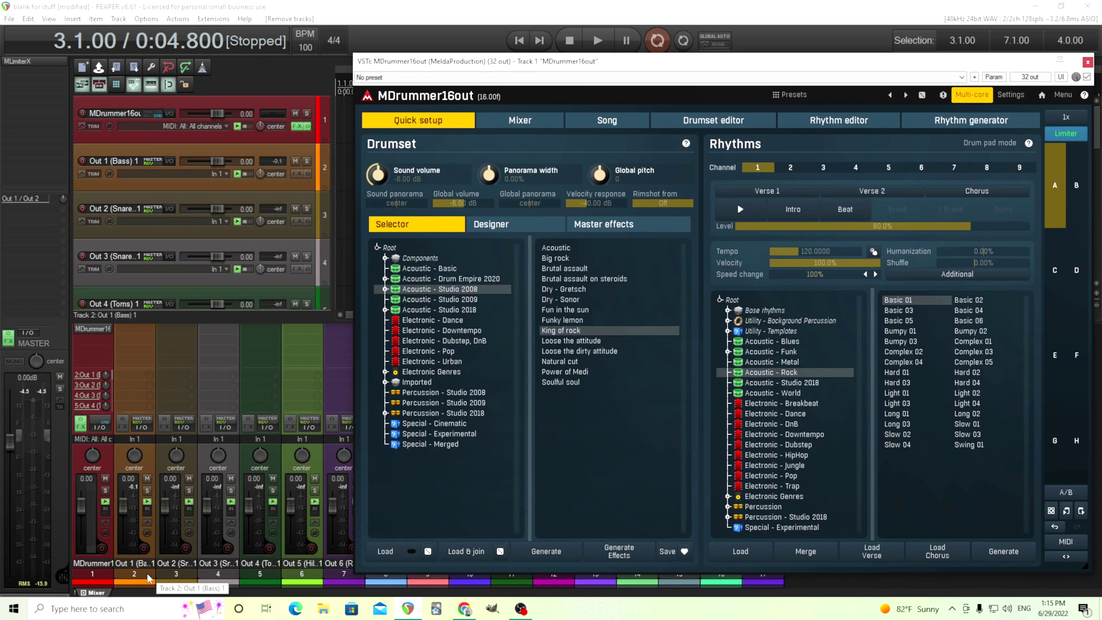
Set Snare drum 1, Snare drum 2, Snare cross-stick and Handclap outputs to 2, then preview the rhythm
click(523, 121)
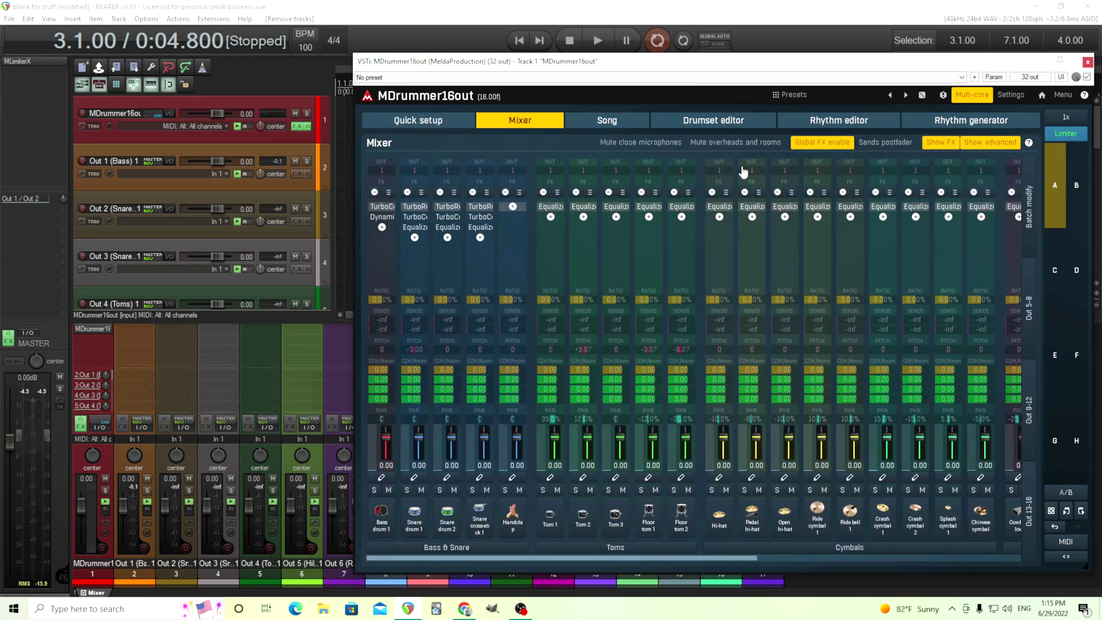
drag(716, 554, 627, 541)
click(415, 172)
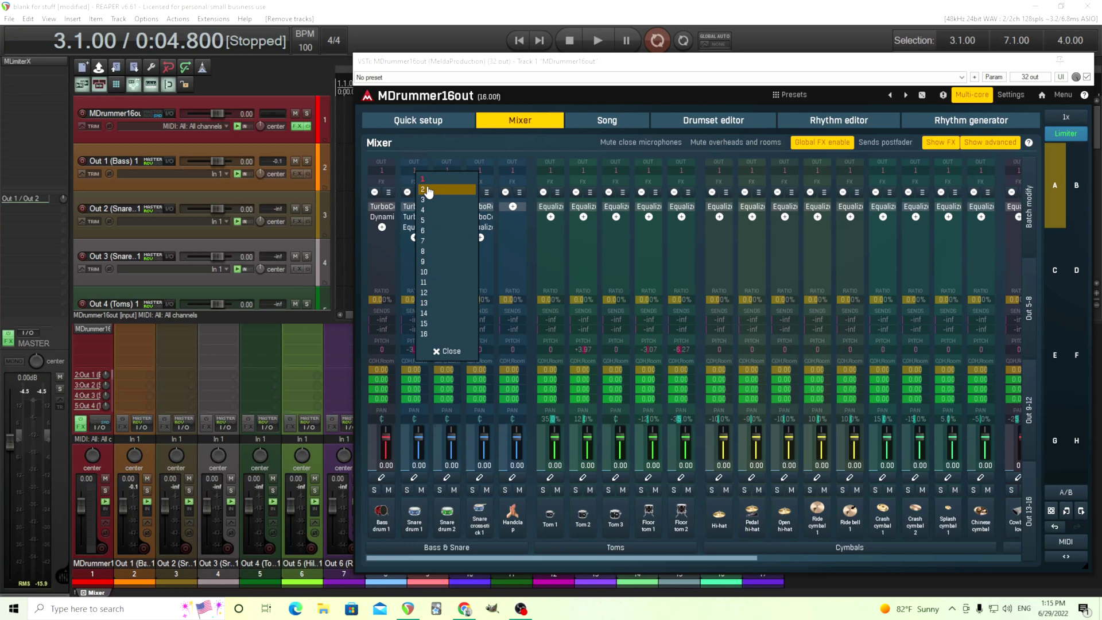
click(428, 187)
click(445, 171)
click(462, 190)
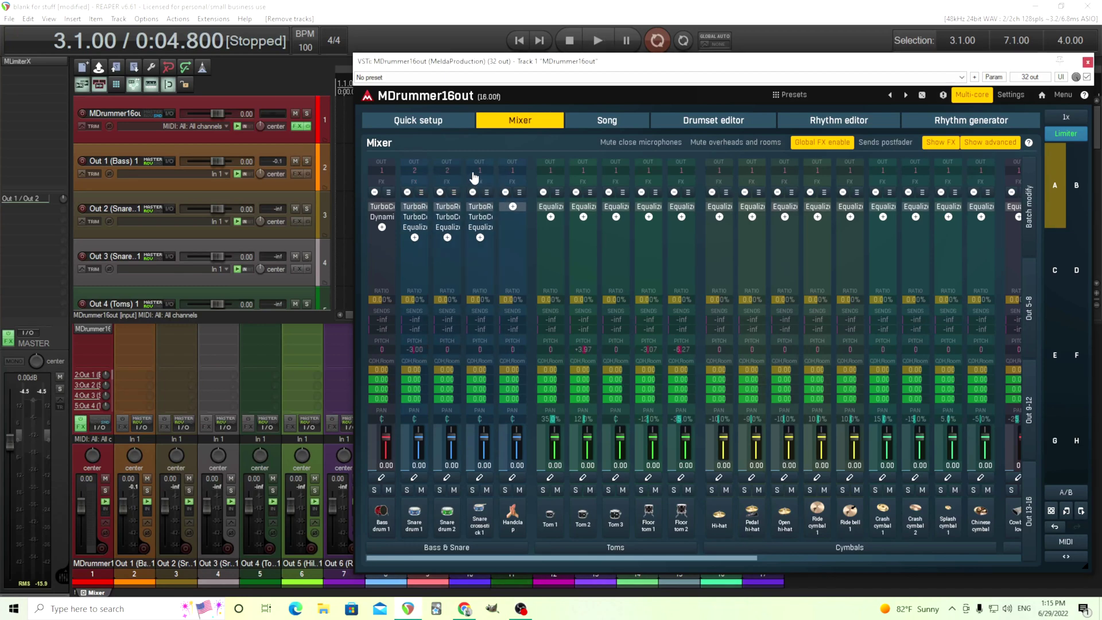
click(479, 171)
click(489, 190)
click(512, 172)
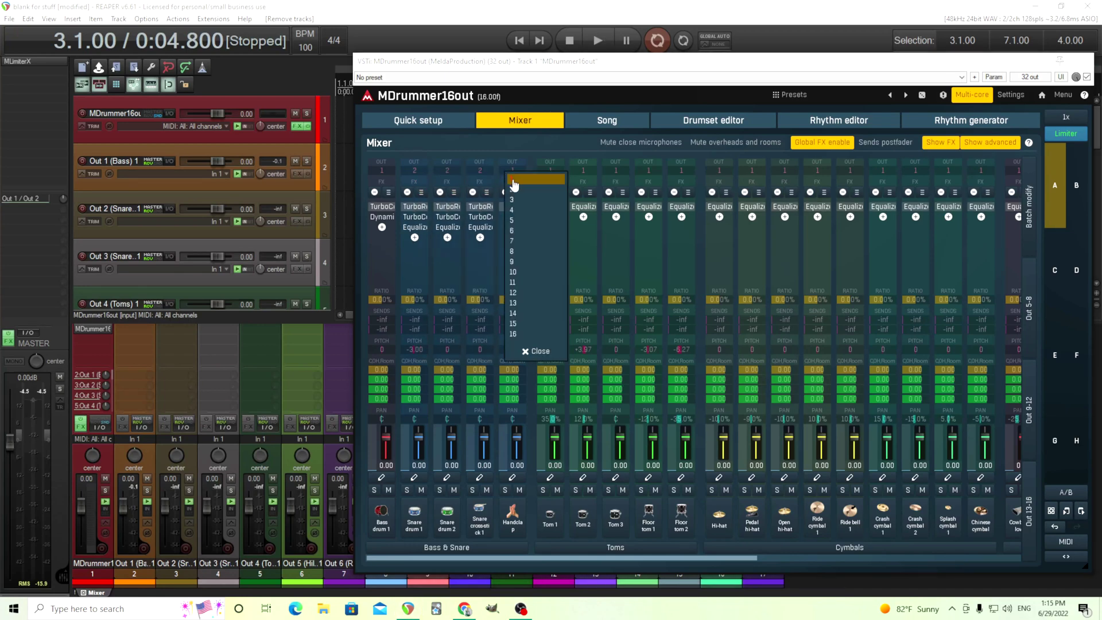
click(514, 182)
click(446, 122)
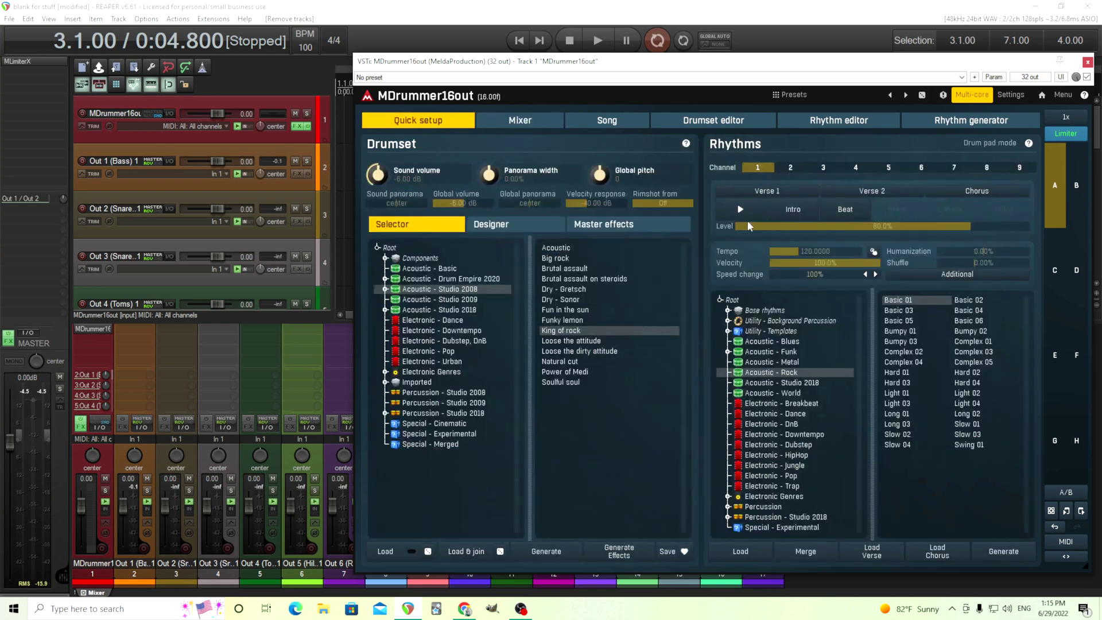
click(740, 210)
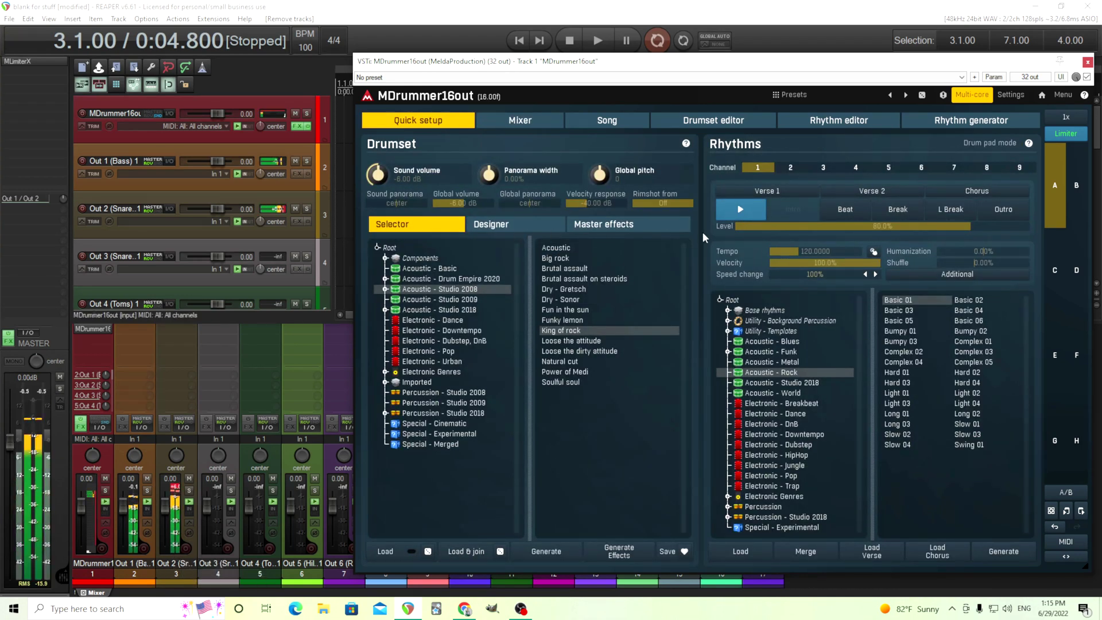
Stop the rhythm preview, clear the snare peak readout, and return to MDrummer's Mixer page
click(736, 212)
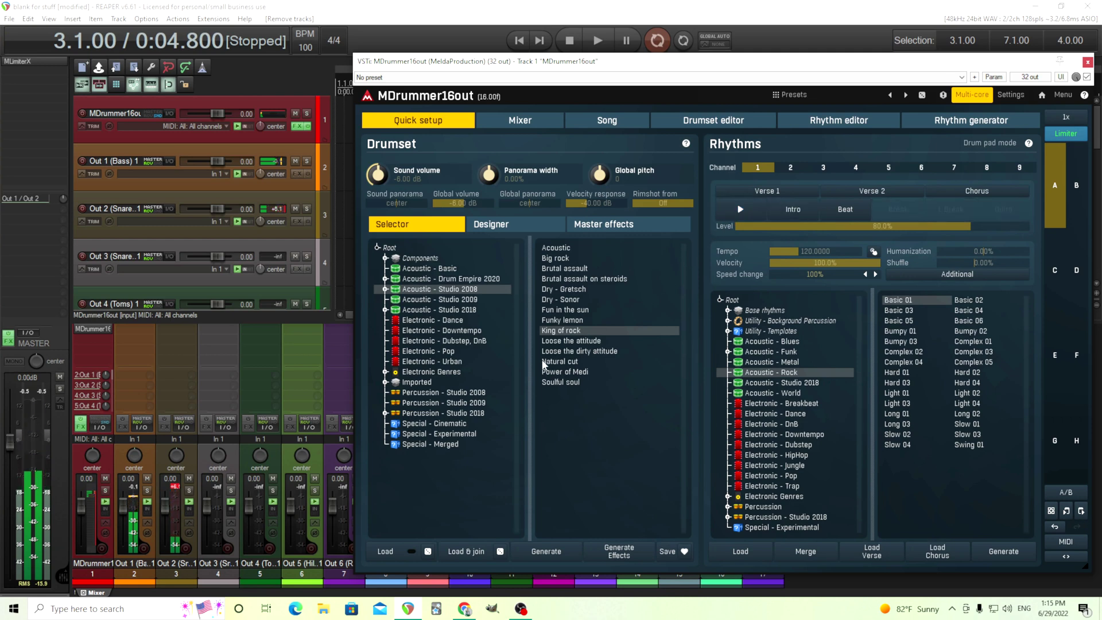
click(175, 486)
click(520, 120)
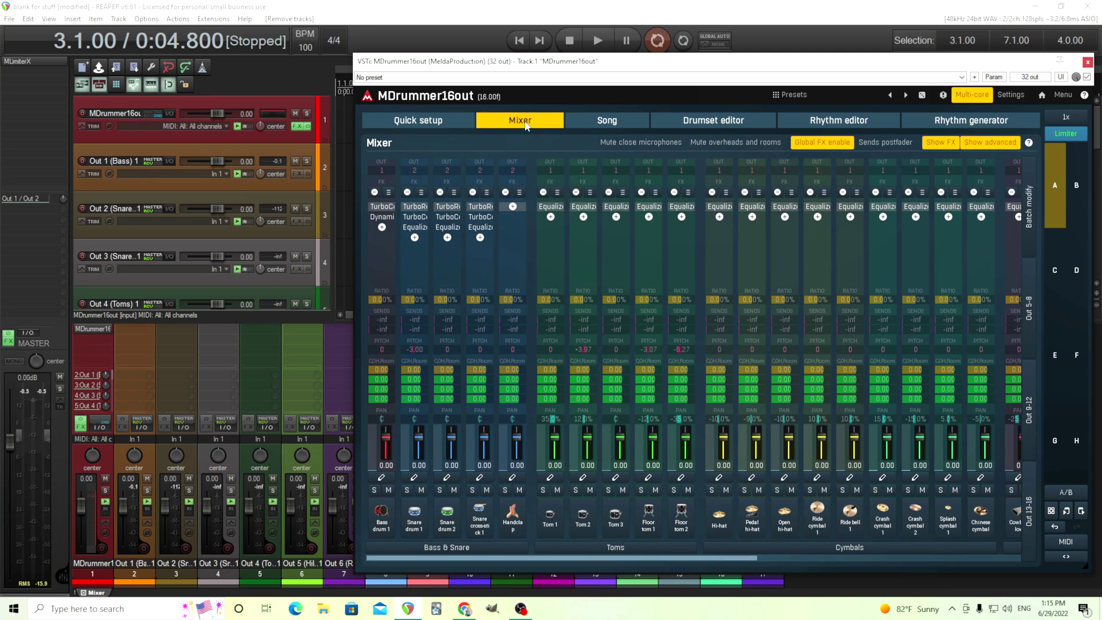
Apply Advanced > Default output channels in the Drumset editor and check the assignments in the Mixer
click(705, 125)
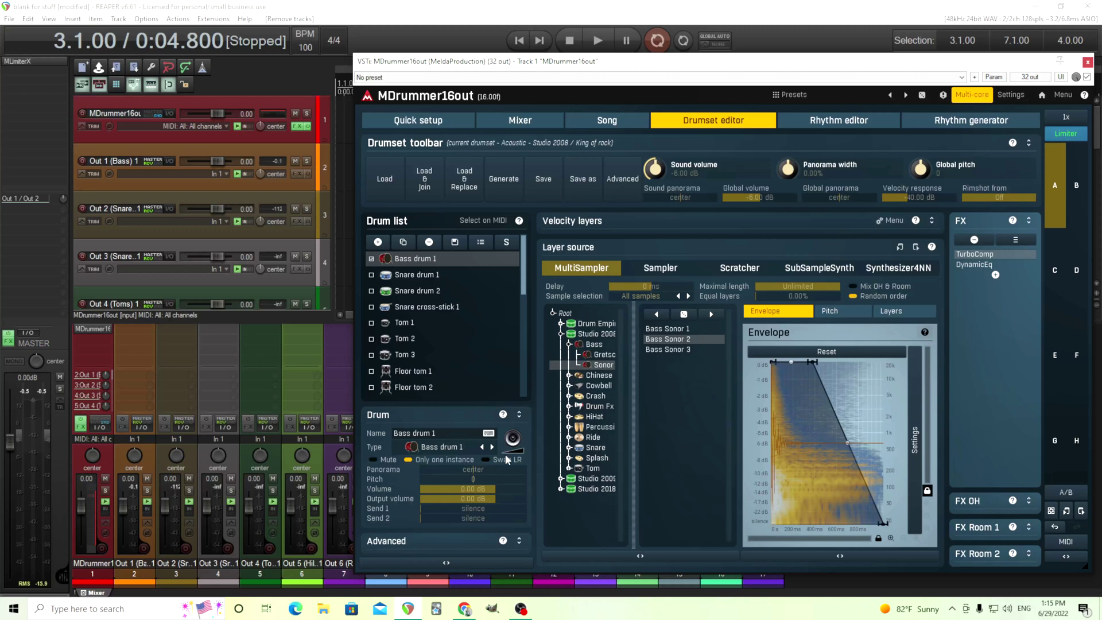
click(519, 414)
click(477, 540)
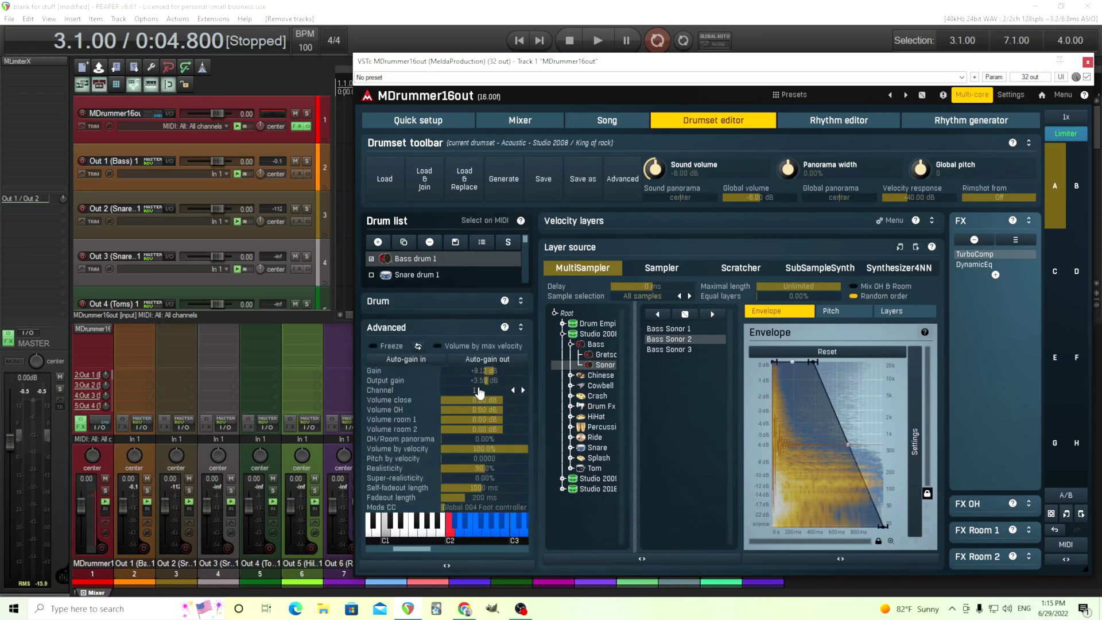
click(523, 328)
click(479, 510)
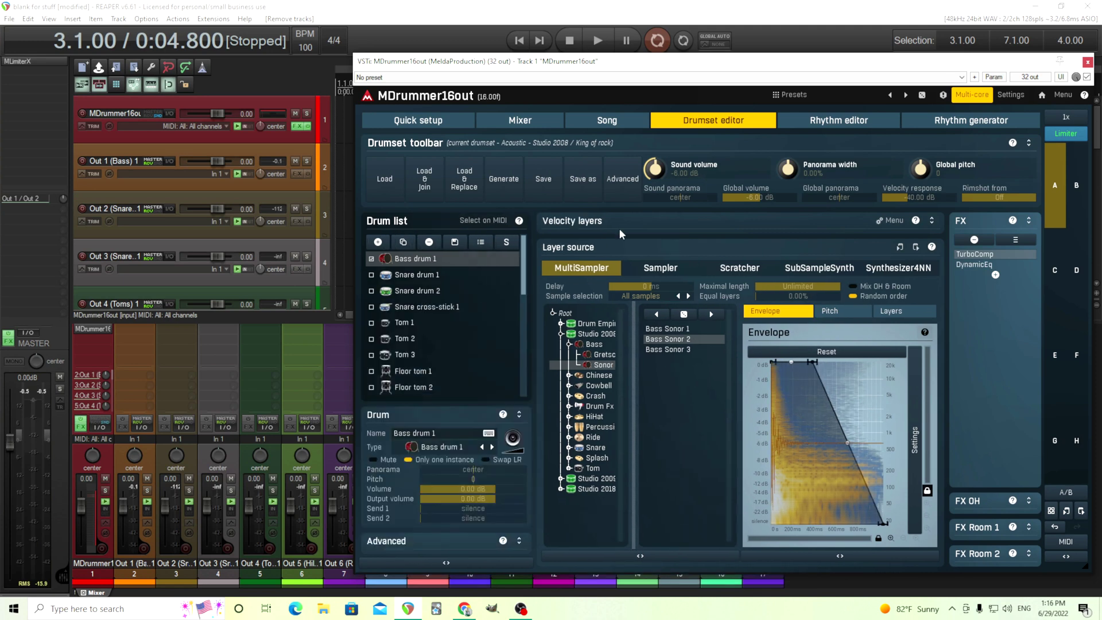
click(622, 180)
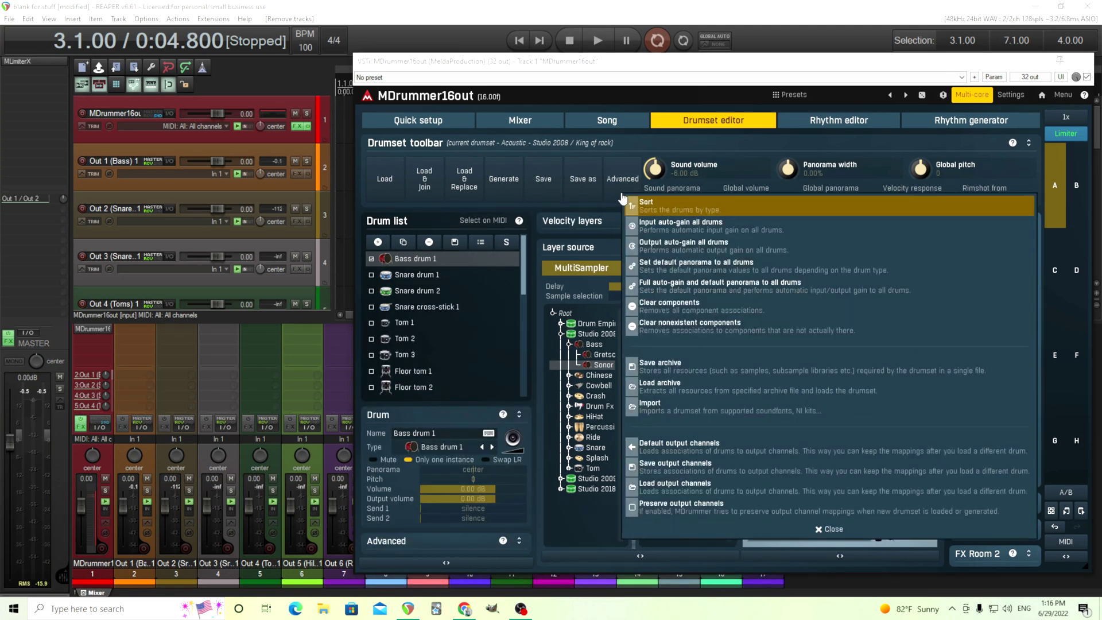
click(691, 453)
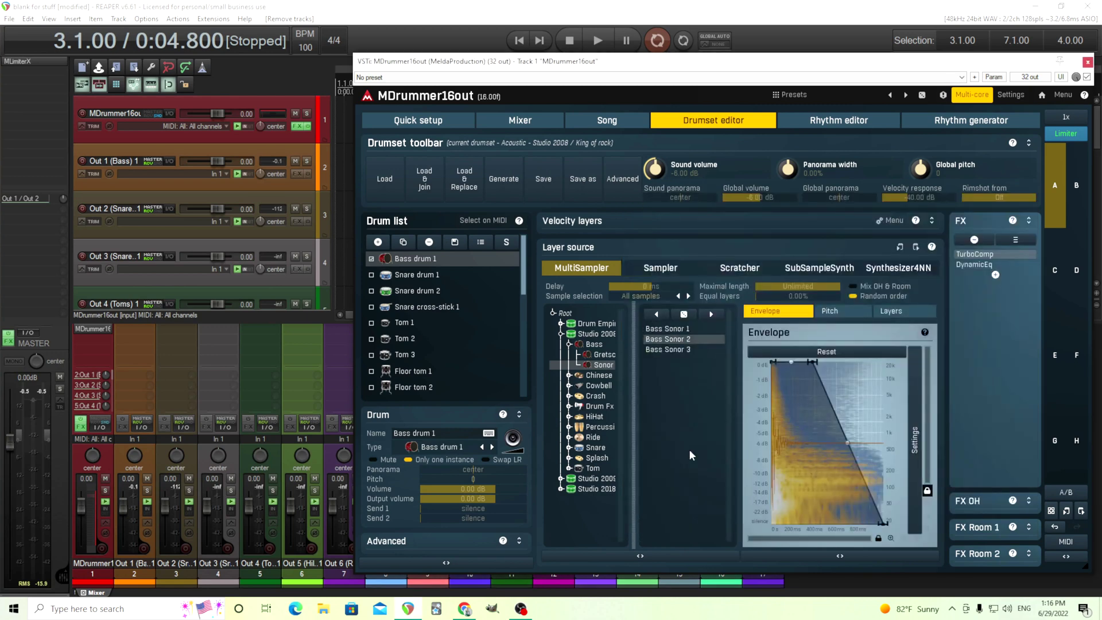
click(522, 122)
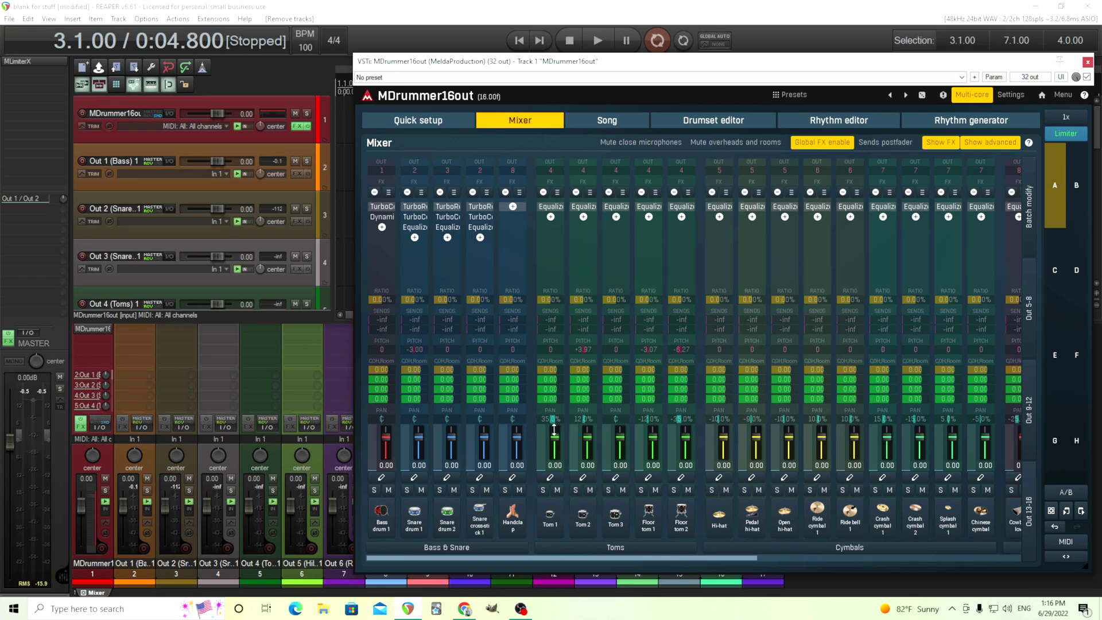
click(459, 123)
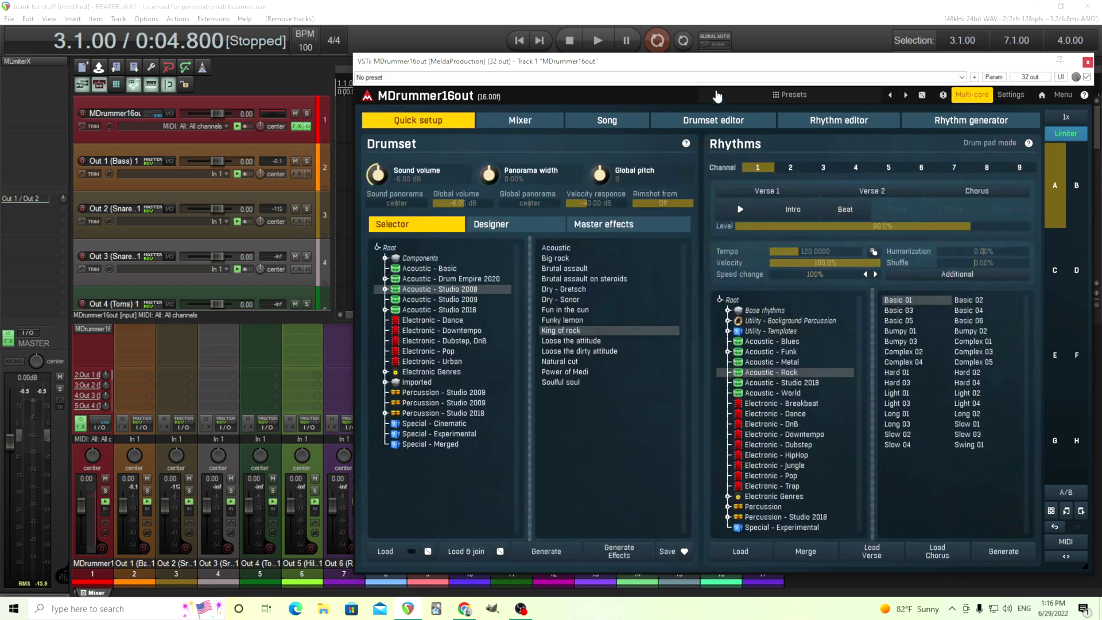
drag(709, 69, 880, 81)
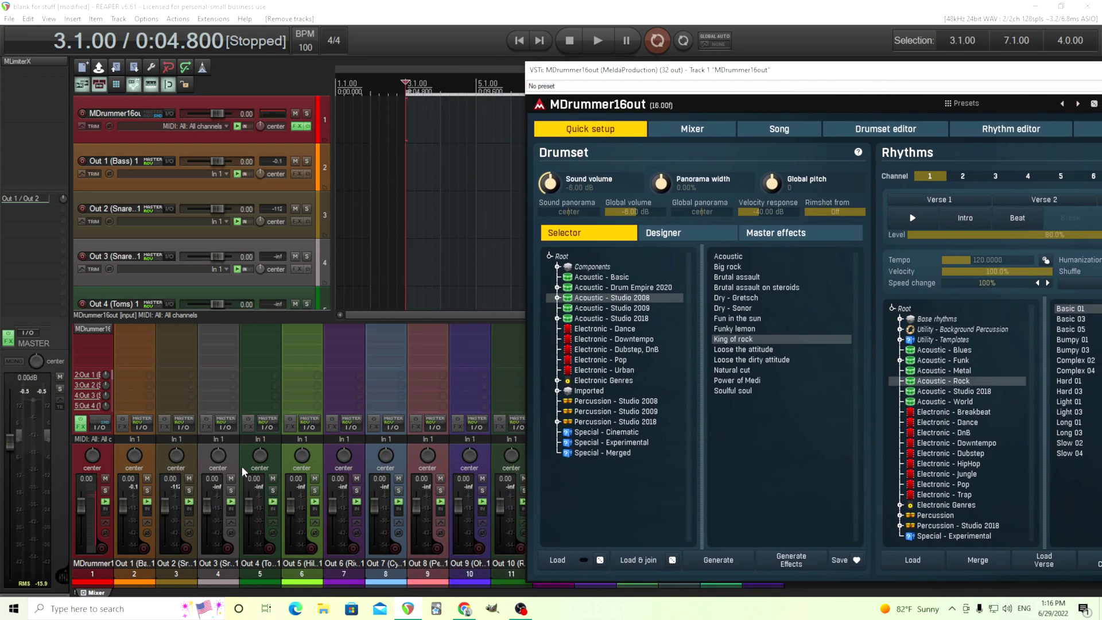
click(911, 218)
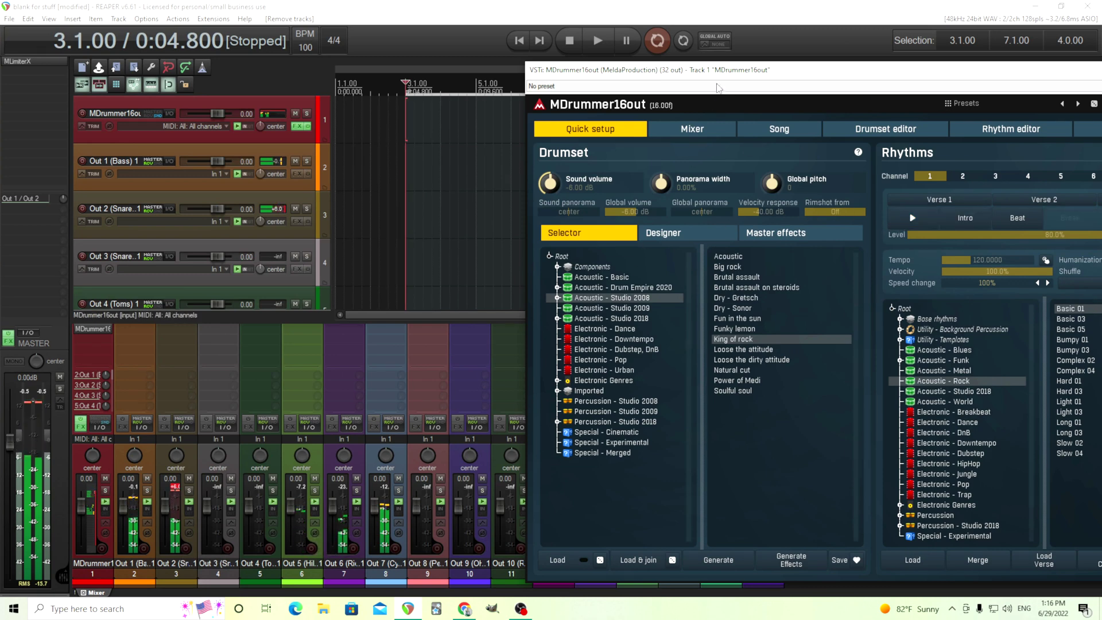
drag(719, 79, 421, 70)
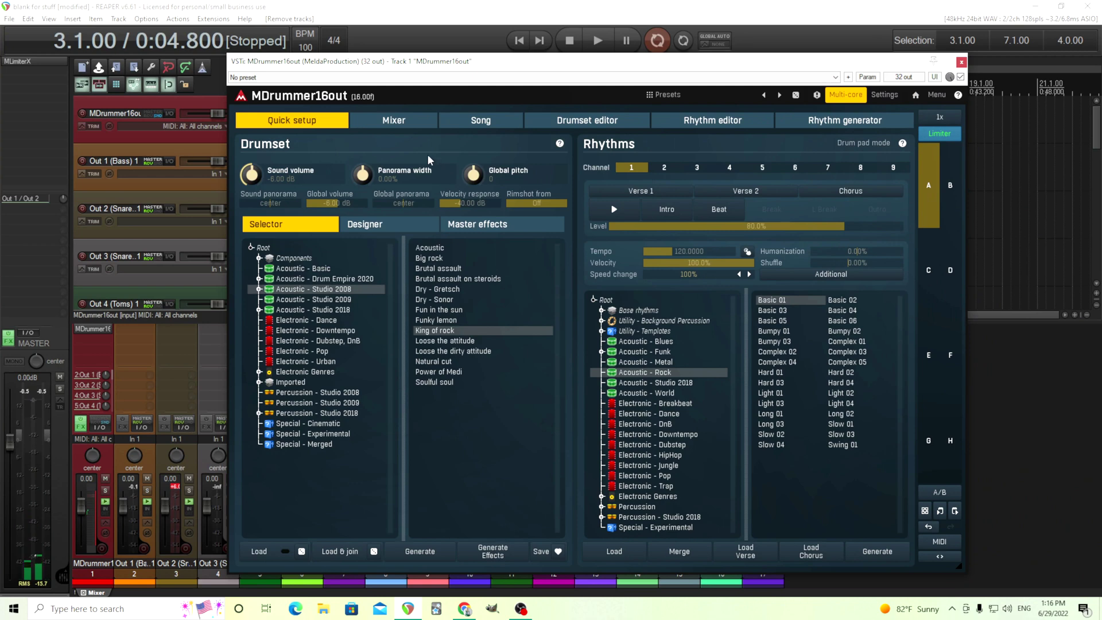
click(404, 127)
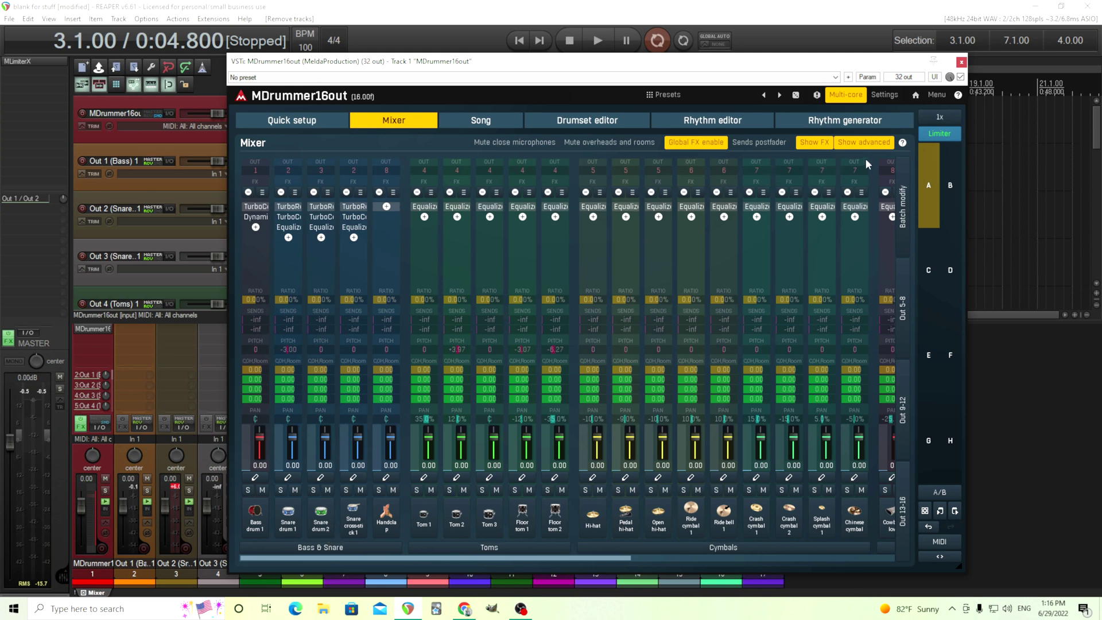
Route the Handclap to output 2, then open Load output channels in the Drumset editor and cancel it
click(387, 171)
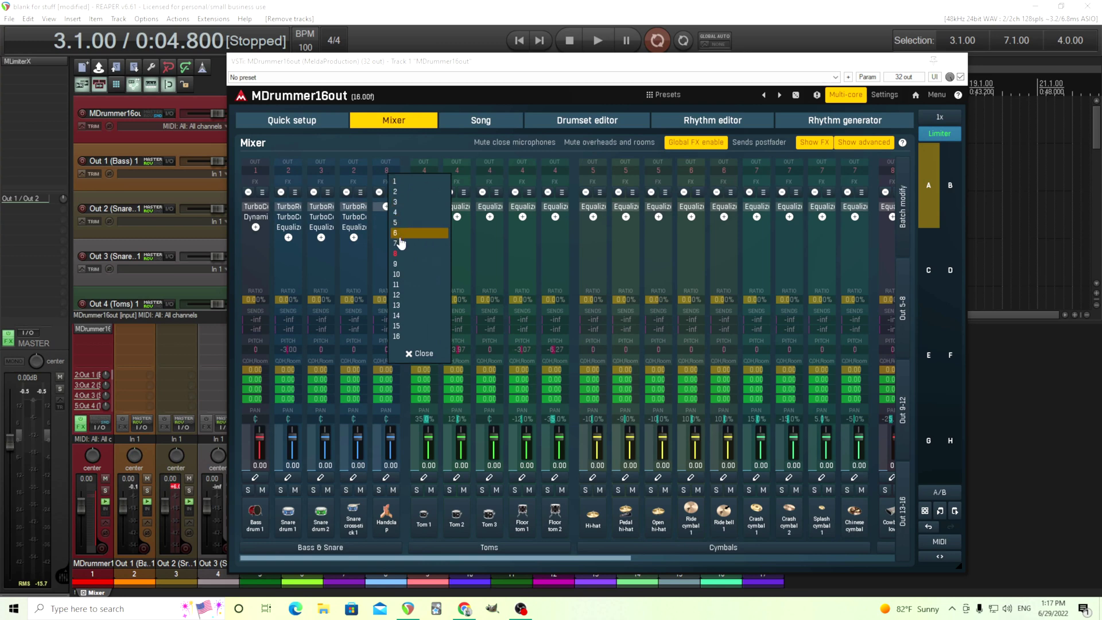
click(403, 191)
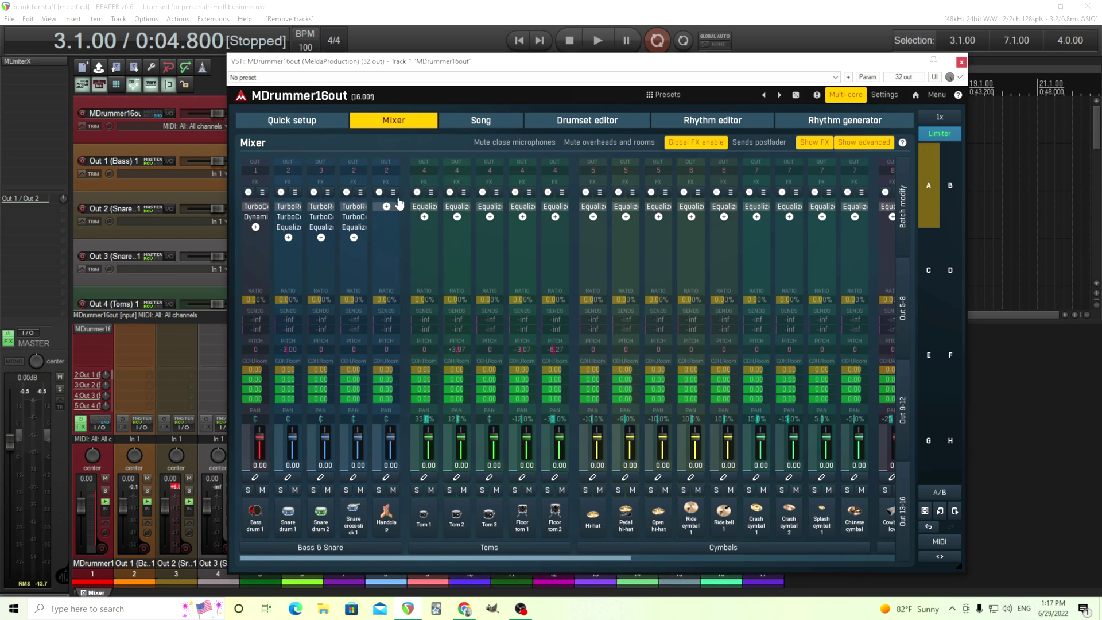
click(557, 122)
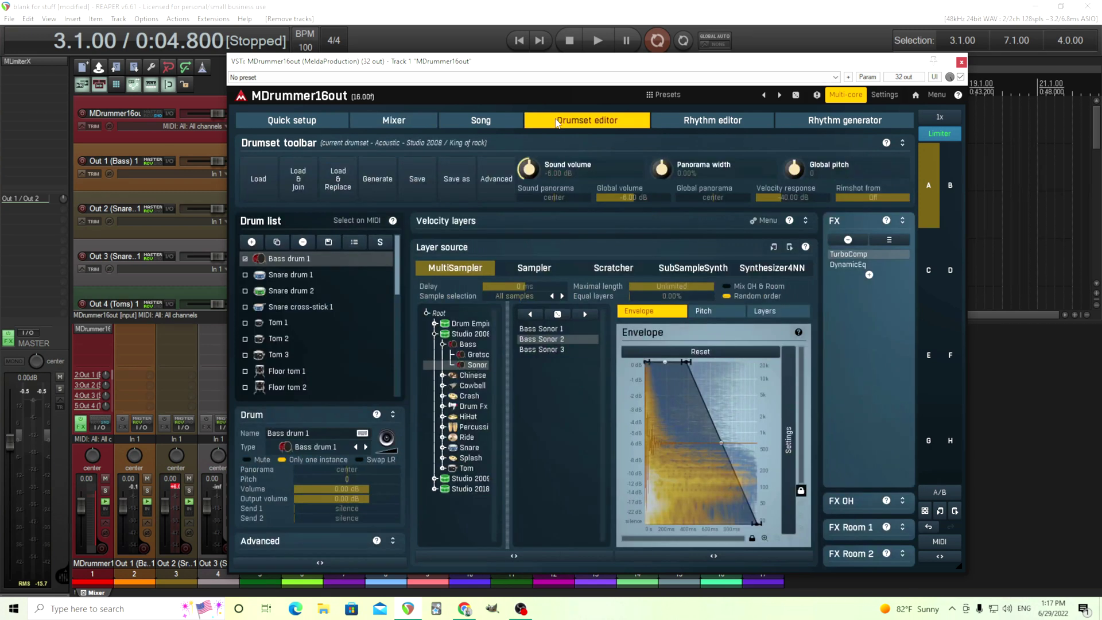
click(502, 196)
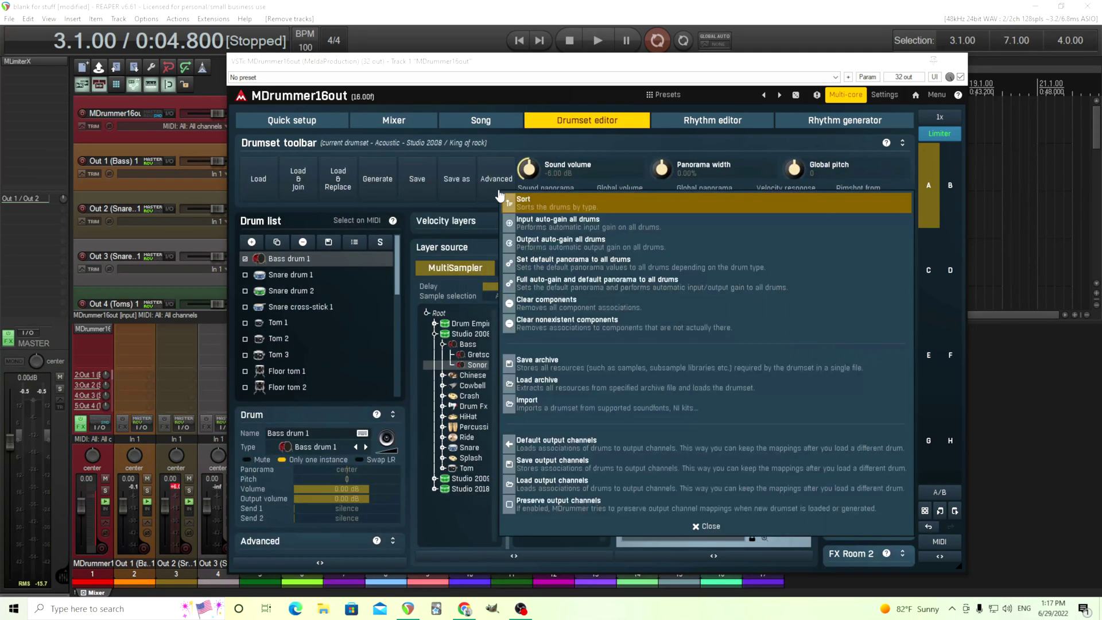
click(570, 491)
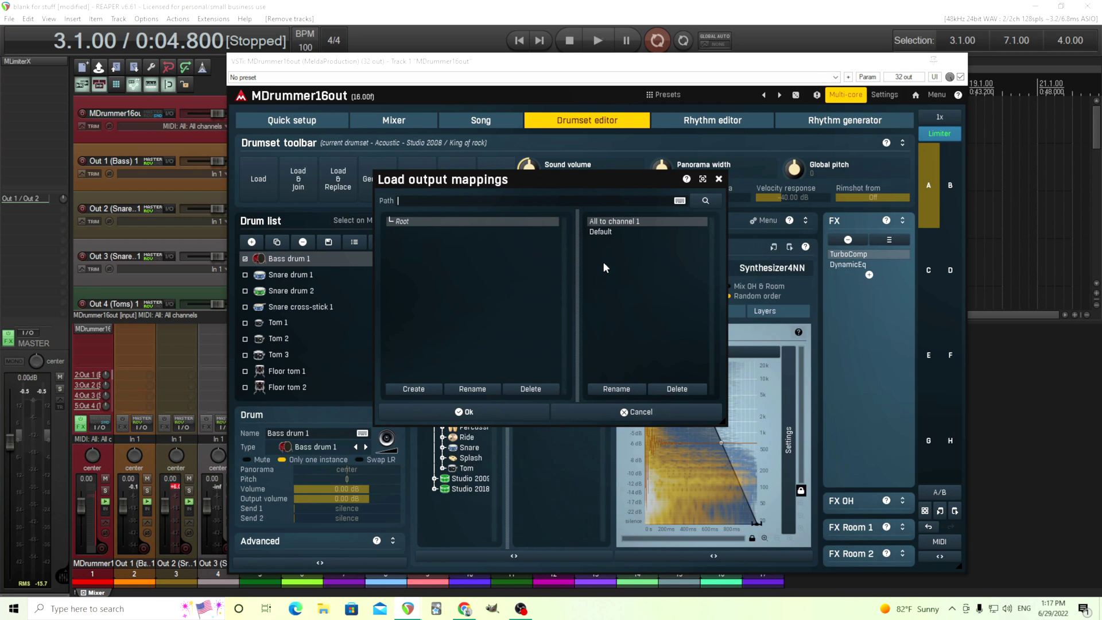
click(622, 412)
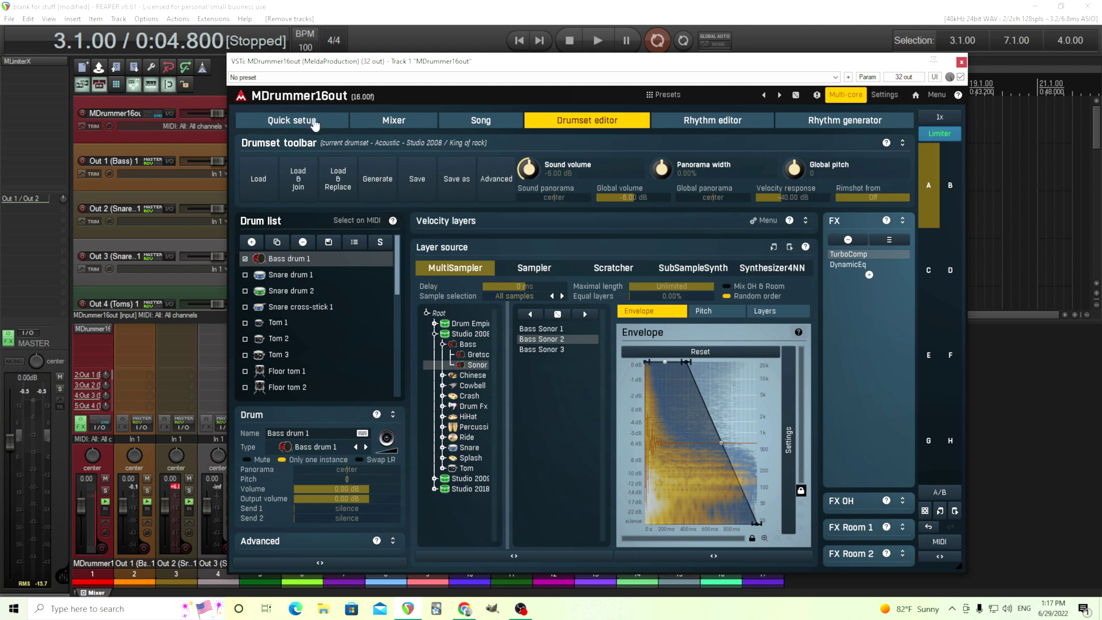
Back on Quick setup, start and stop the Funky lemon rhythm preview
click(313, 124)
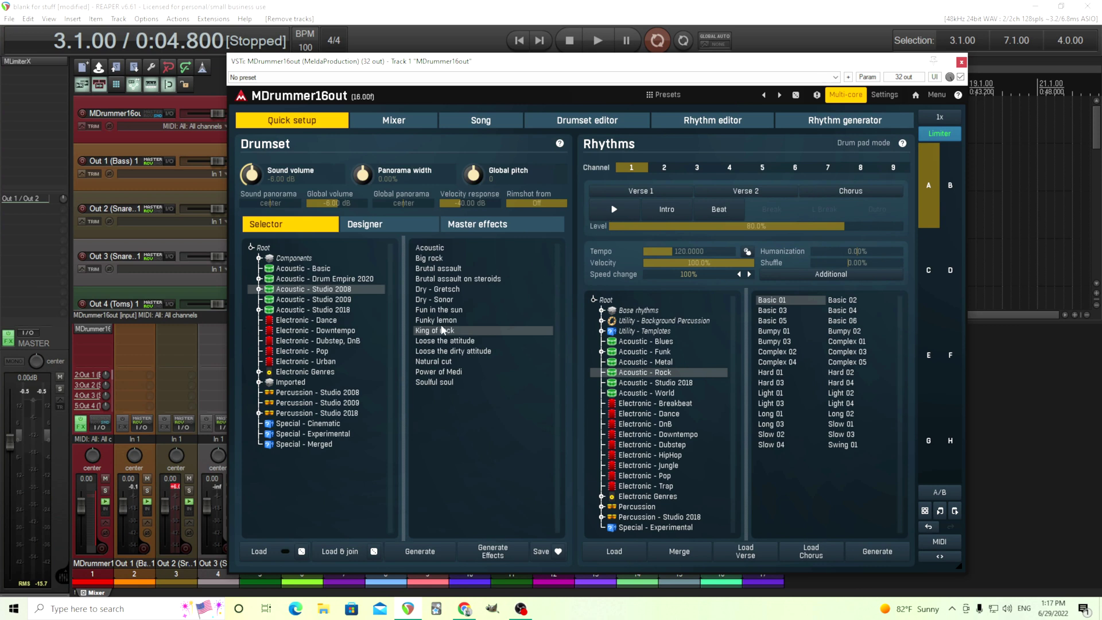
click(614, 210)
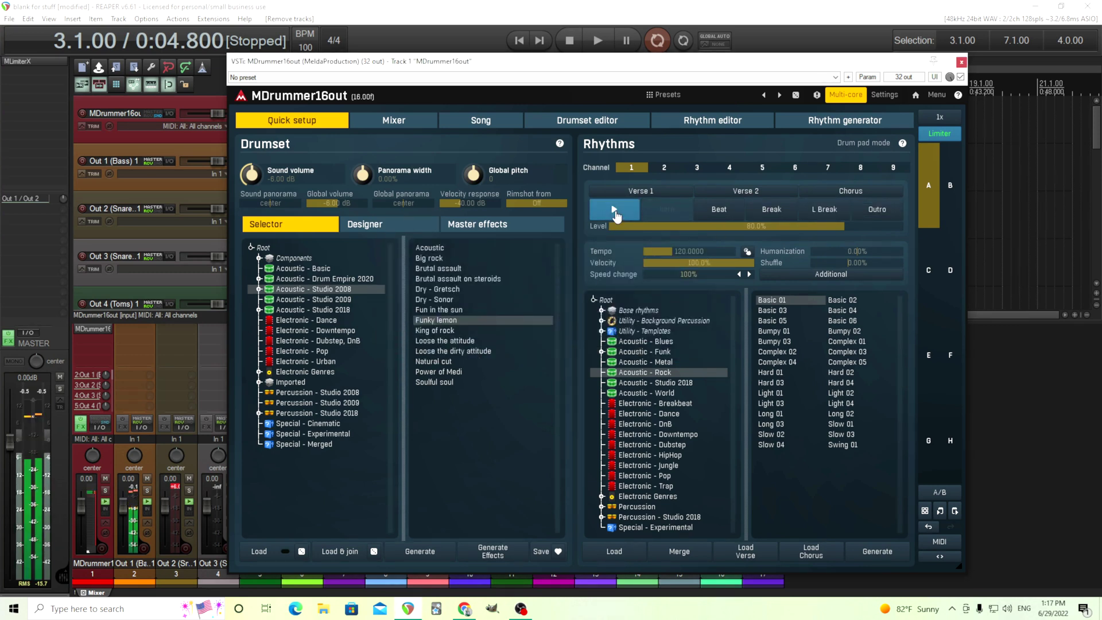
click(614, 210)
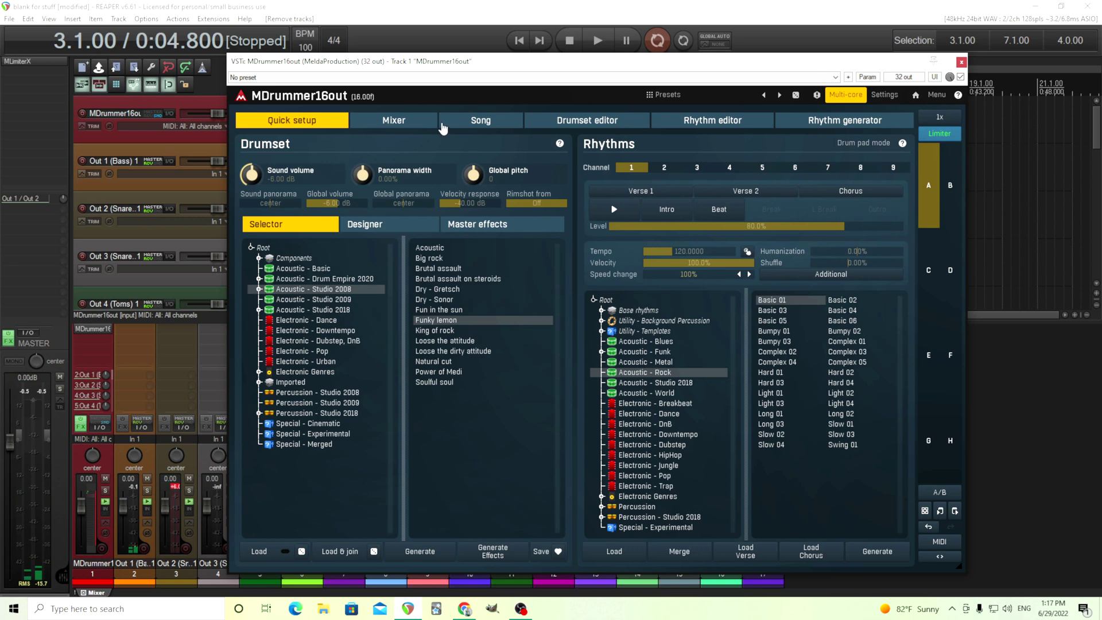
Reset the drums to their default output channels in the Drumset editor's Advanced actions
click(677, 125)
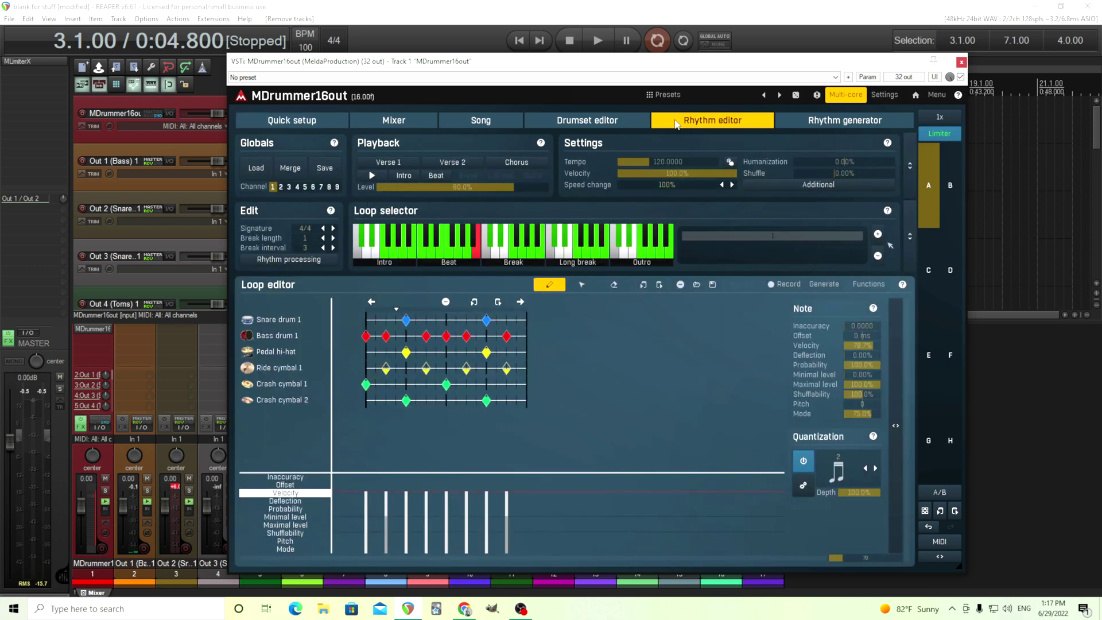
click(587, 122)
click(496, 178)
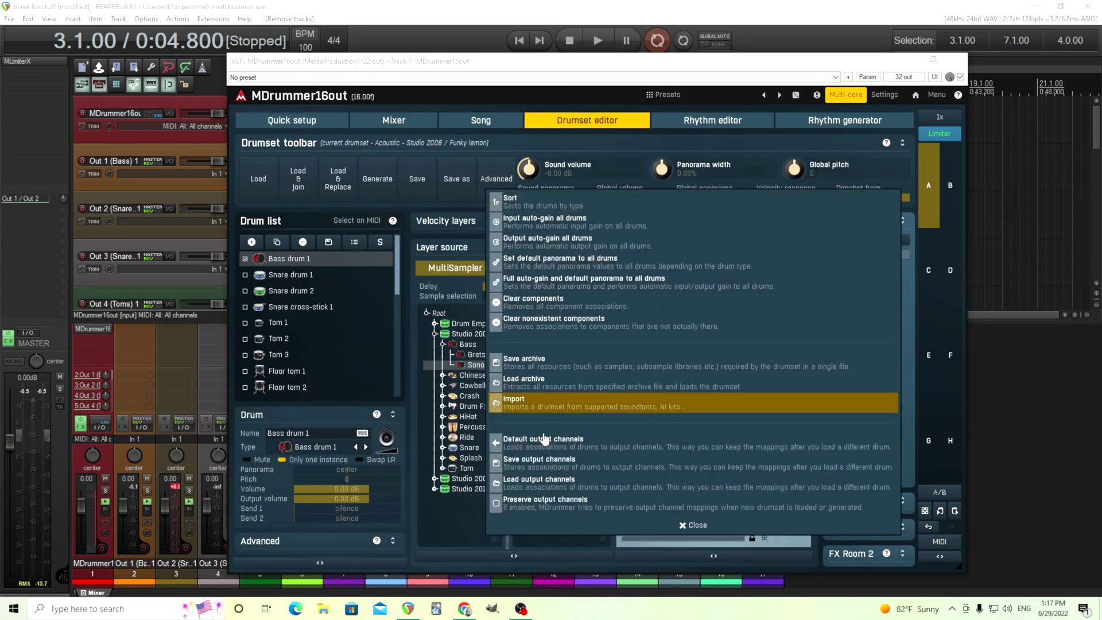
click(544, 439)
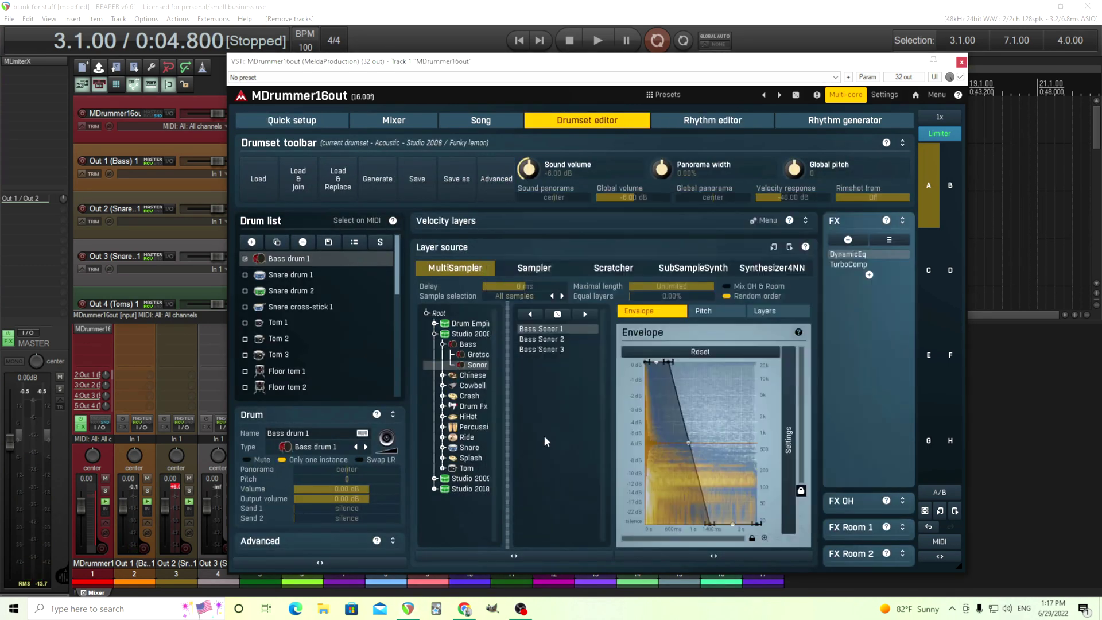
Return to Quick setup and play the rhythm preview again, shifting the plugin window aside
click(329, 122)
click(615, 210)
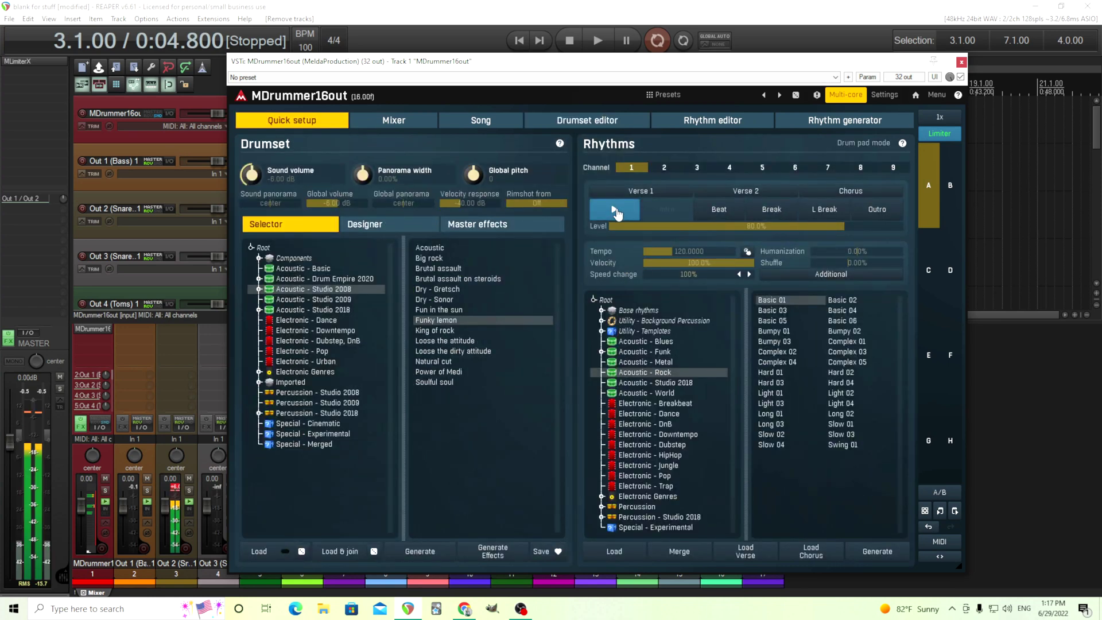
drag(439, 68, 480, 66)
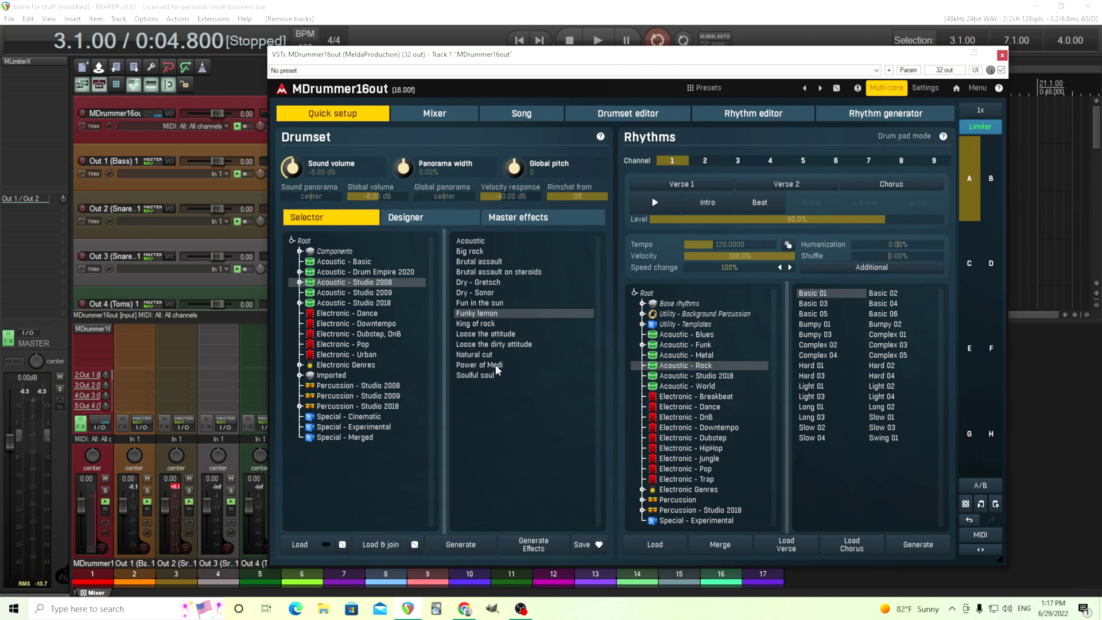
Enable Preserve output channels in the Drumset editor's Advanced actions and check the Mixer outputs
click(617, 114)
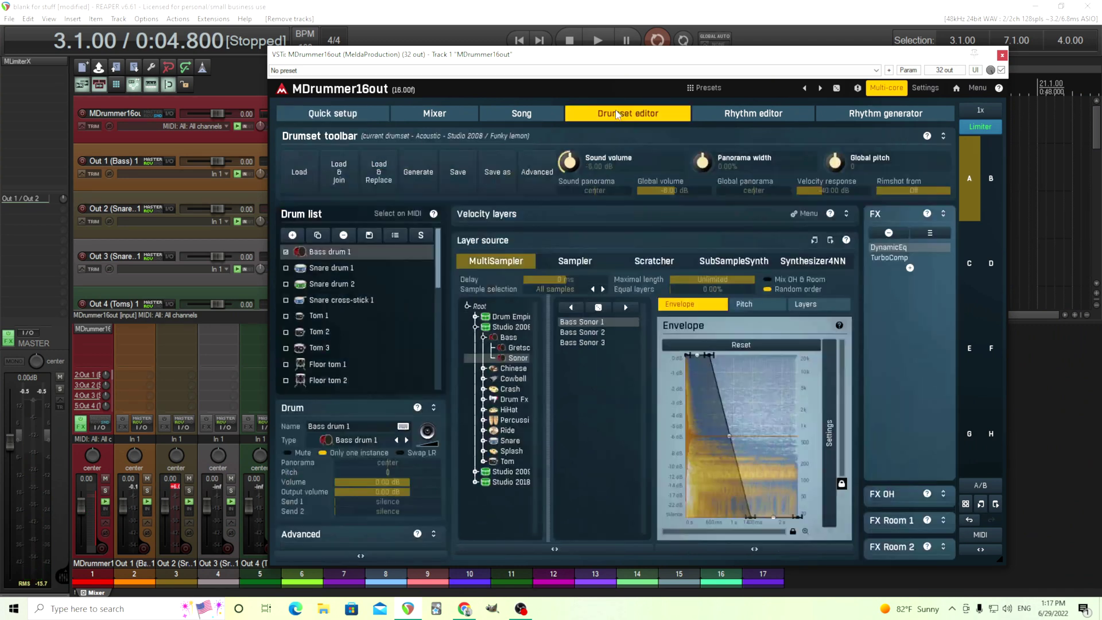
click(535, 190)
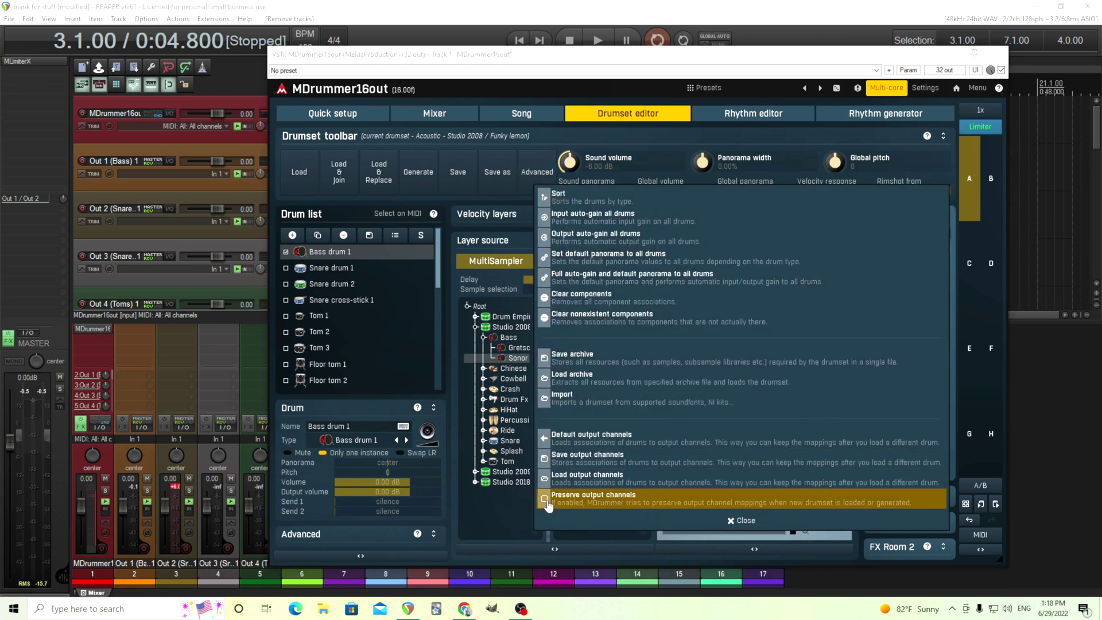
click(434, 115)
click(434, 114)
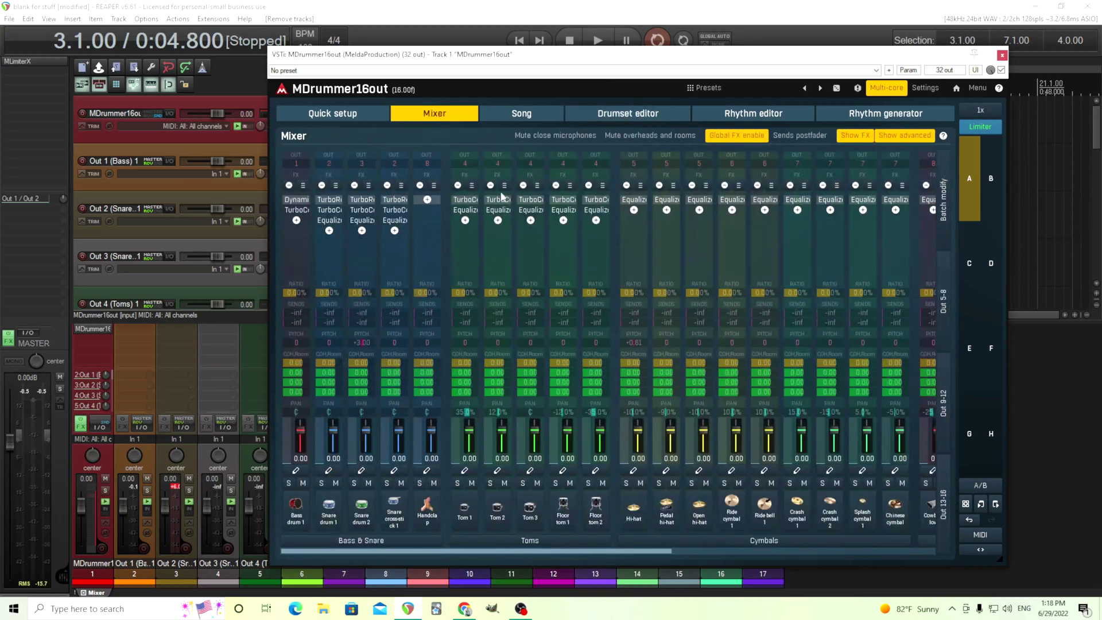
click(626, 118)
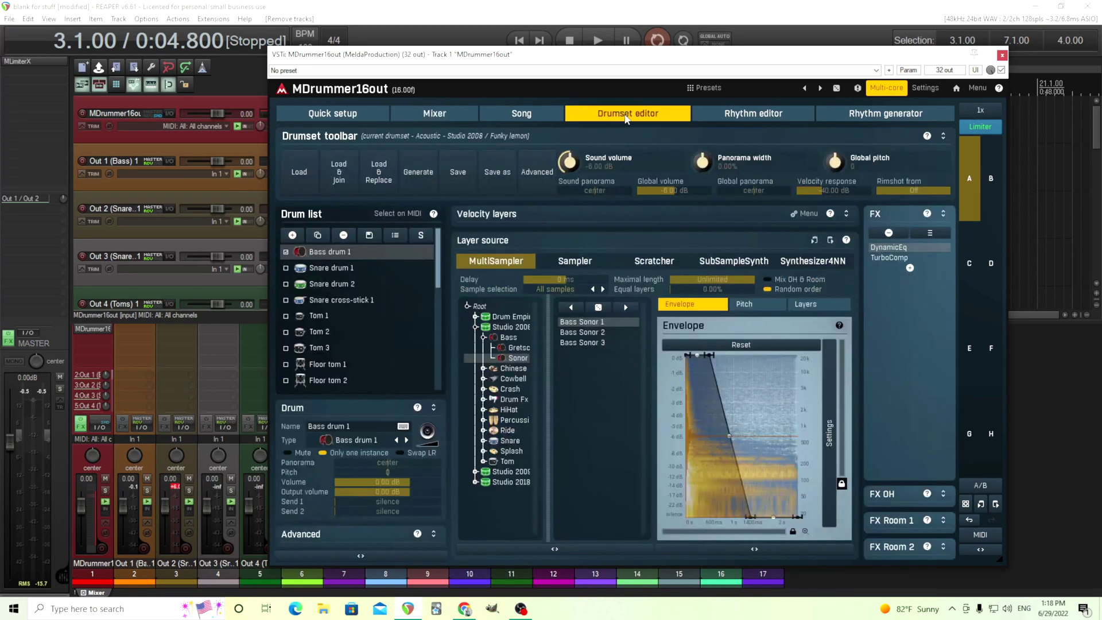
click(538, 172)
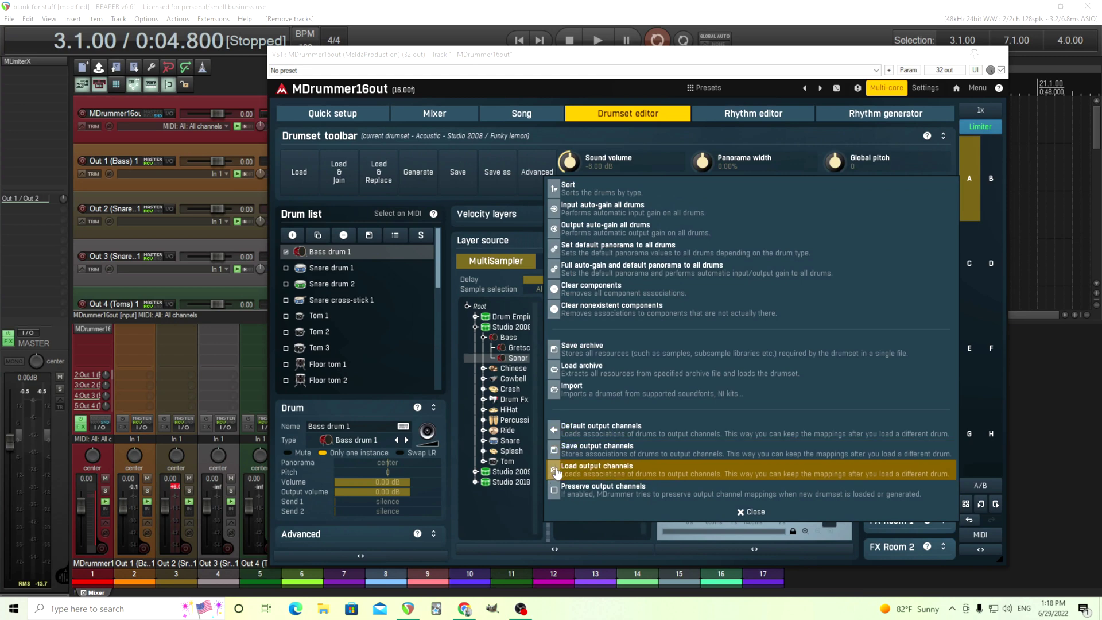
click(556, 492)
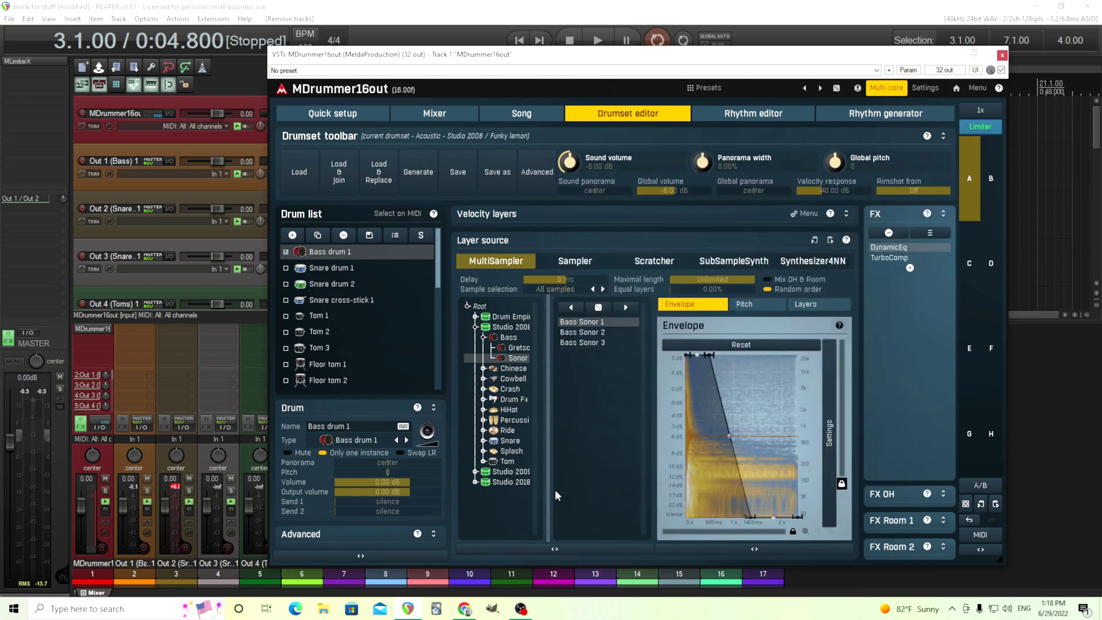
Switch the drumset to Natural cut in Quick setup and play its rhythm preview
click(339, 114)
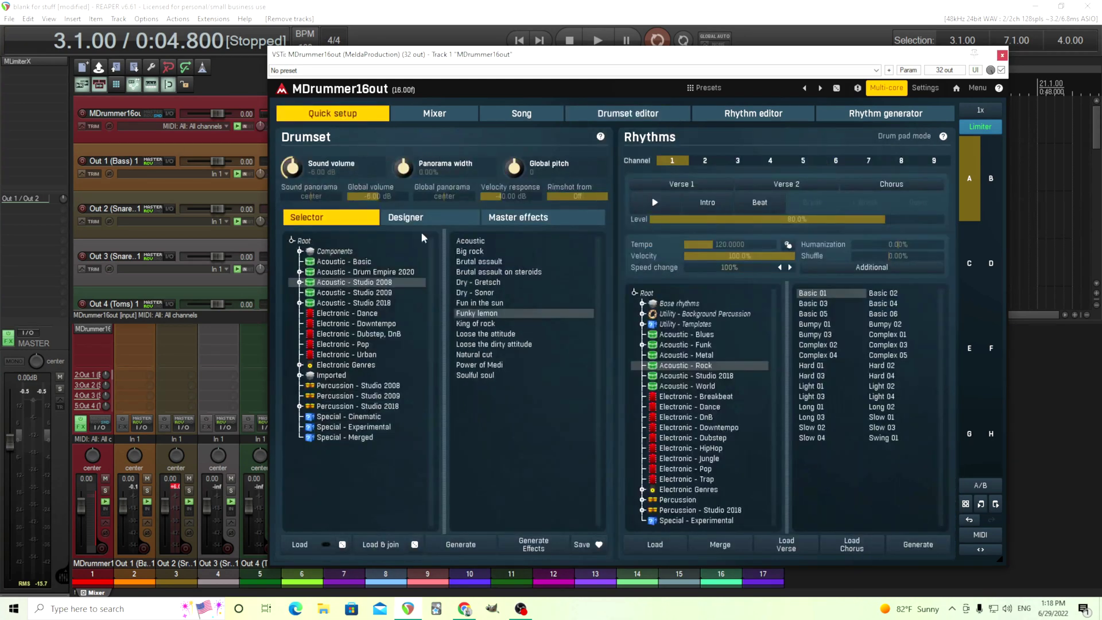
click(501, 354)
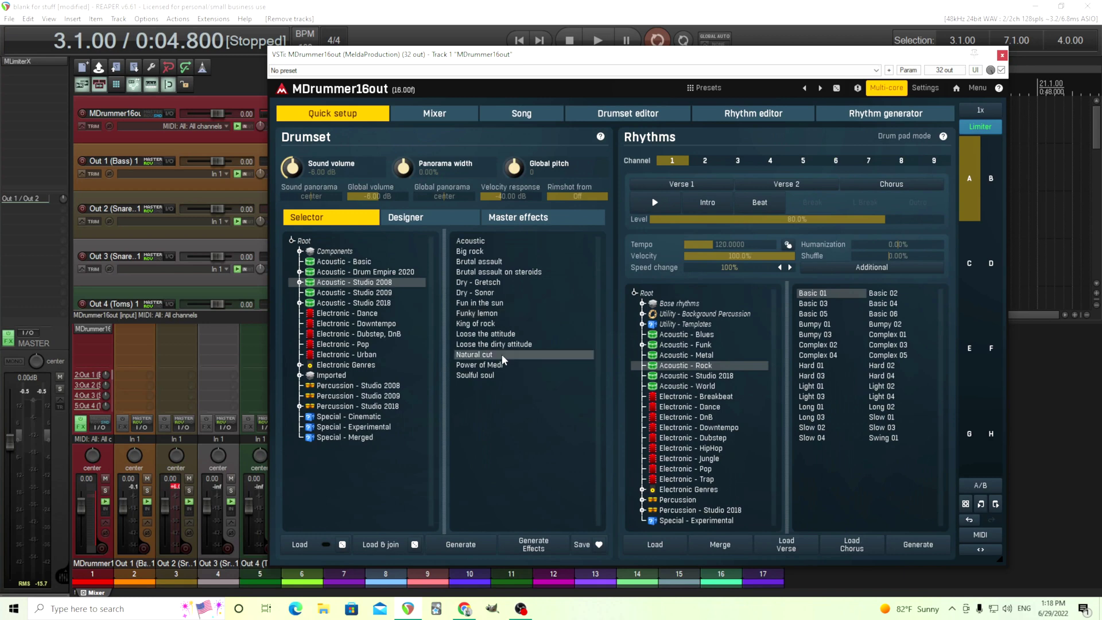
click(654, 202)
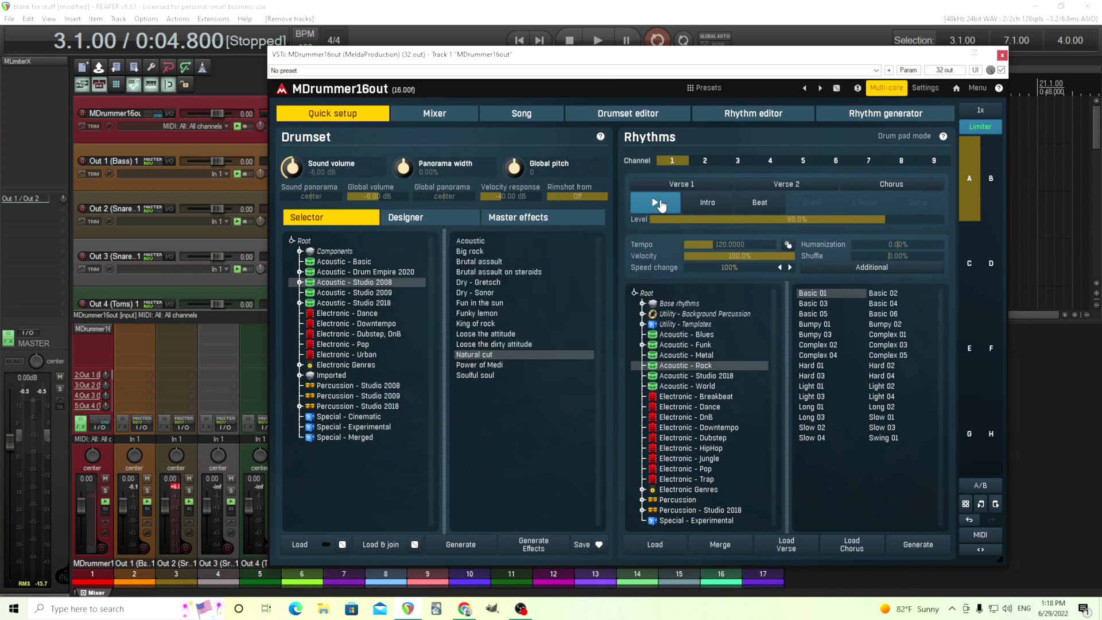
drag(609, 60, 788, 70)
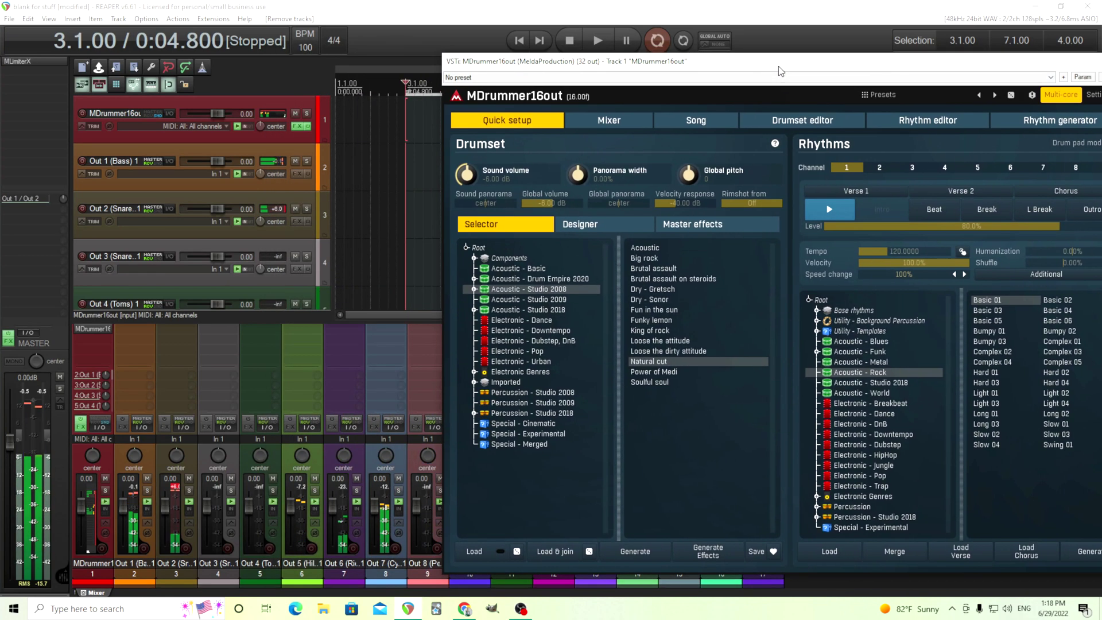
Pick the Soulful soul drumset, review the Mixer output assignments, then close the MDrummer16out window
click(652, 382)
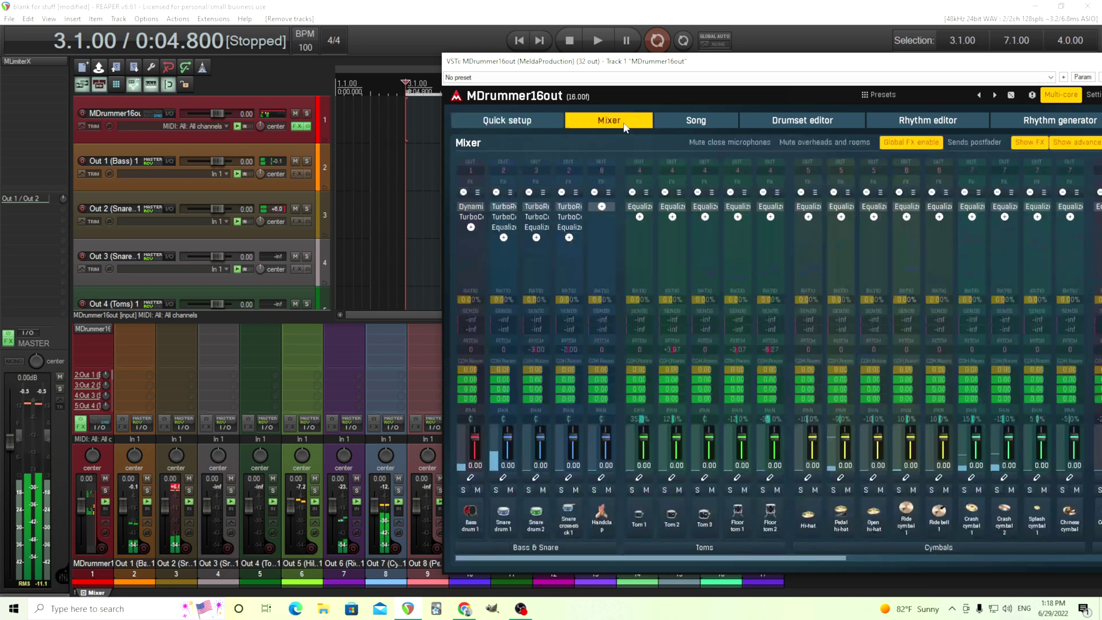
click(637, 122)
drag(636, 72, 469, 76)
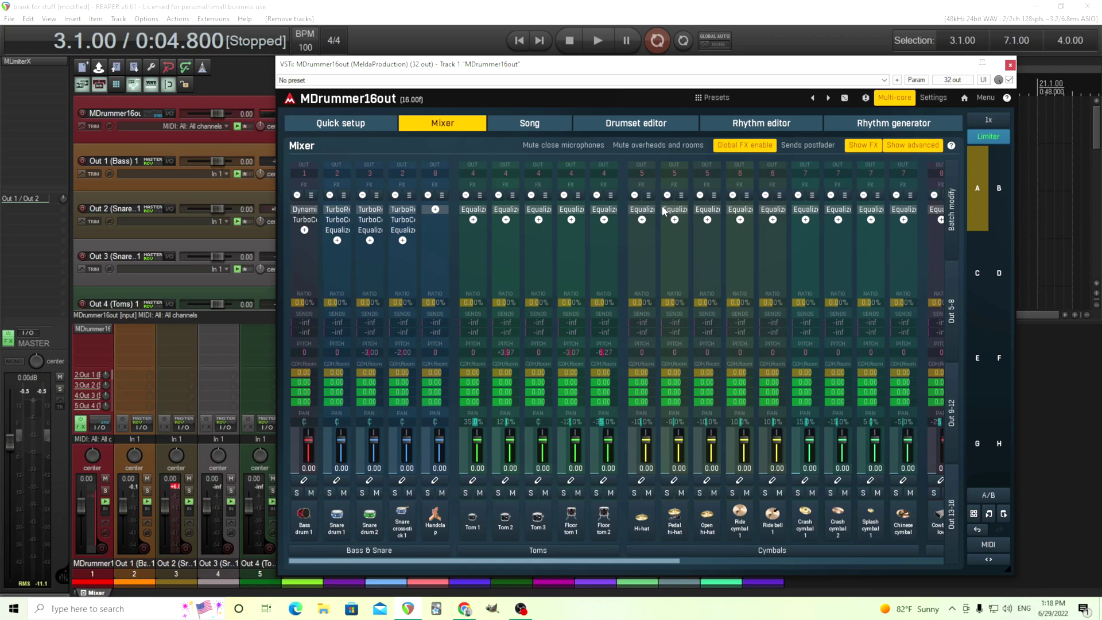
click(1010, 65)
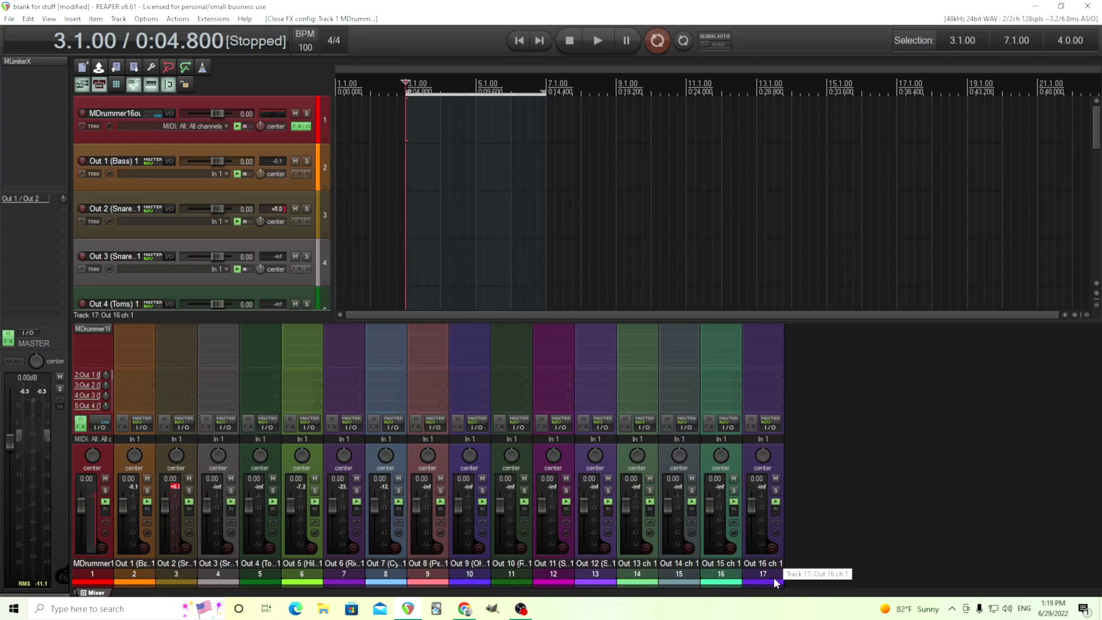
Reset Out 2 (Snare)'s +8.0 clipped peak readout back to -inf
click(281, 205)
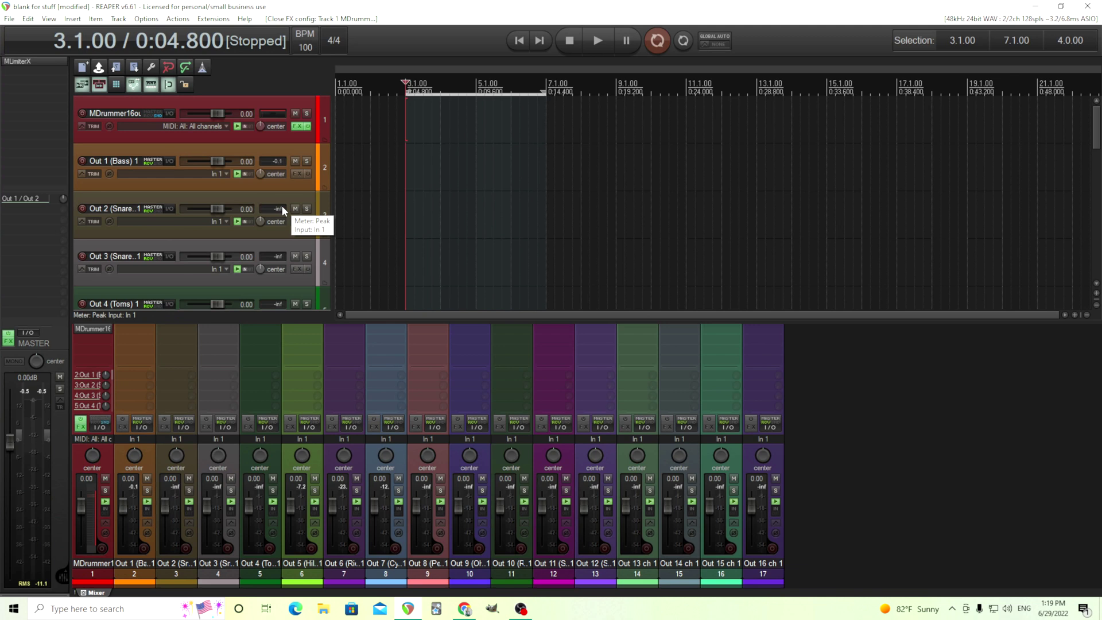